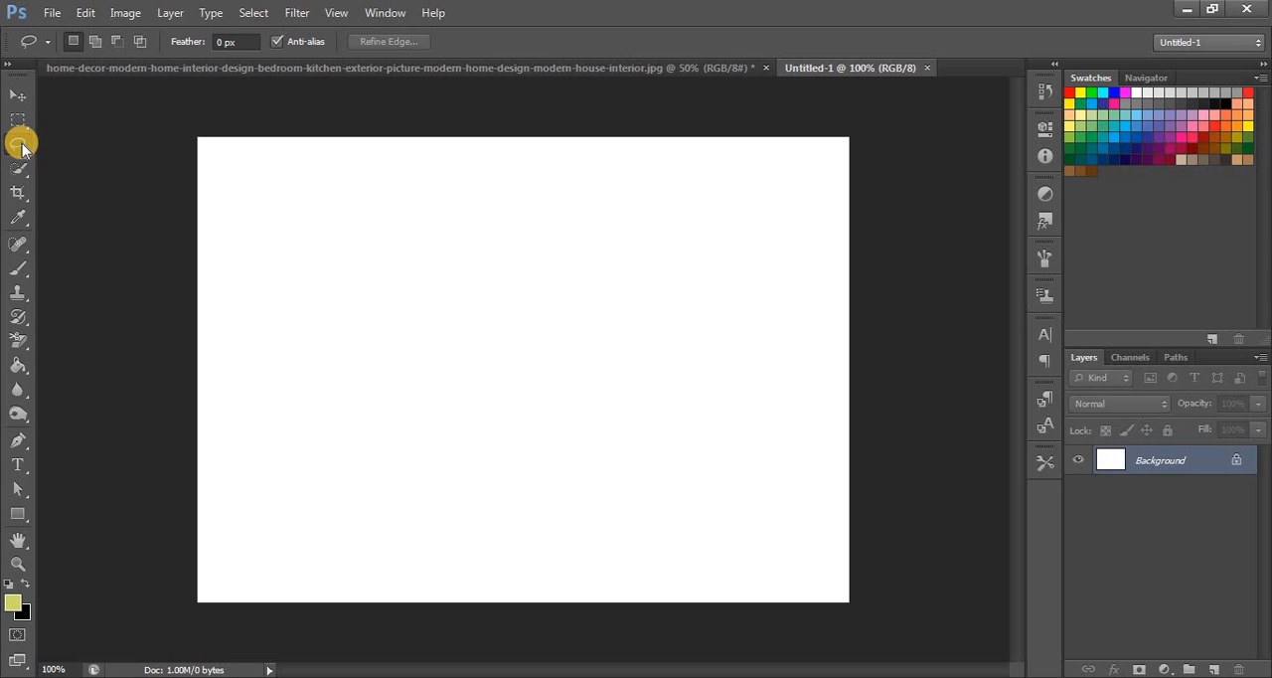
# - Draw a rounded freehand selection in the upper middle of the canvas with the Lasso Tool
pyautogui.click(20, 145)
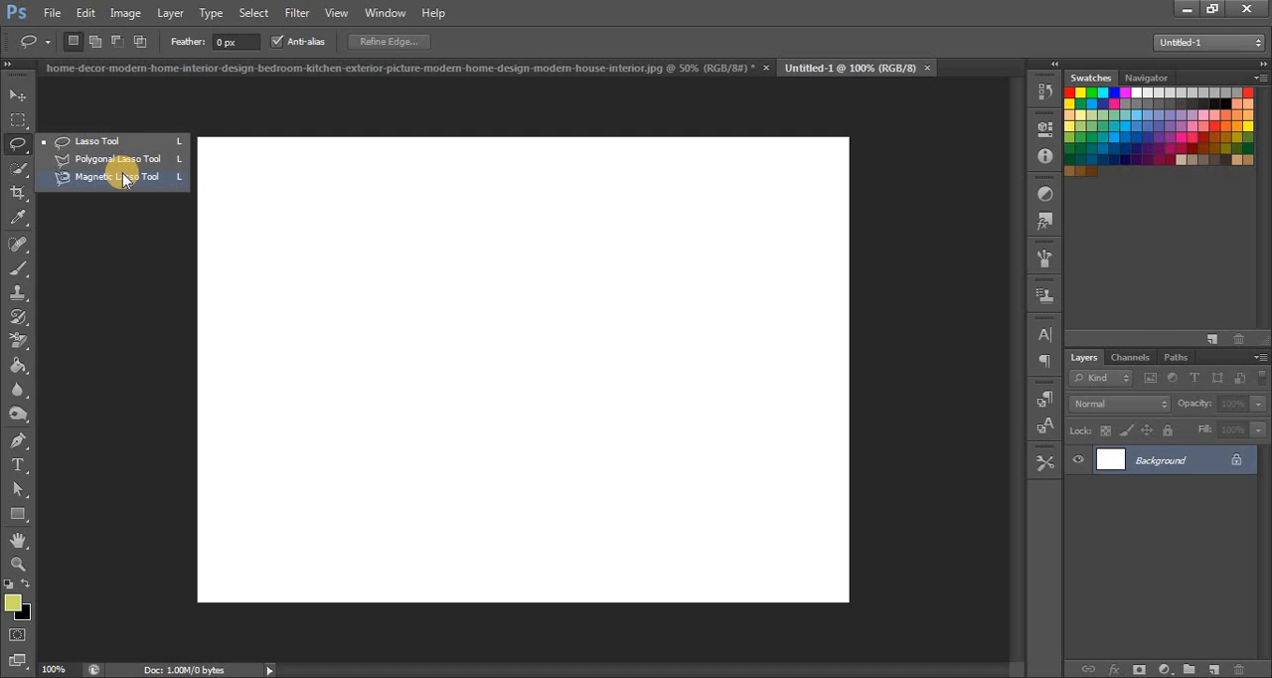
pyautogui.click(123, 140)
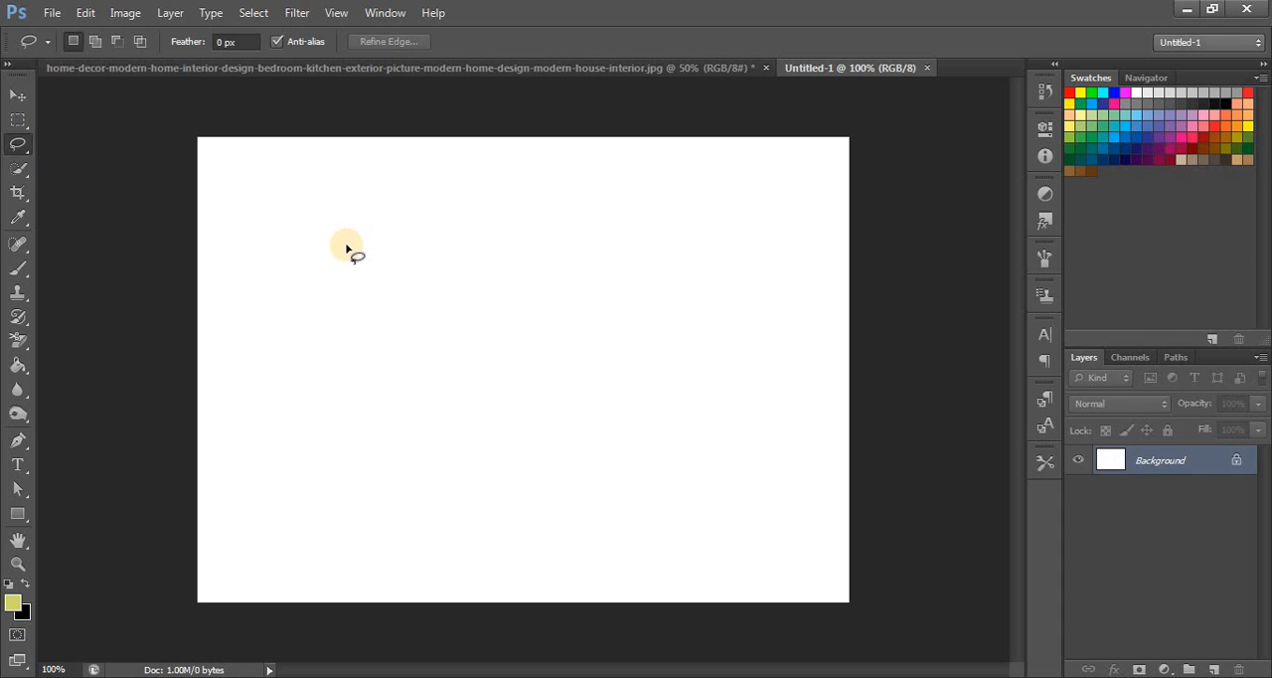
pyautogui.moveTo(347, 247)
pyautogui.mouseDown()
pyautogui.moveTo(466, 373)
pyautogui.moveTo(557, 345)
pyautogui.moveTo(591, 267)
pyautogui.moveTo(554, 204)
pyautogui.moveTo(429, 196)
pyautogui.moveTo(345, 245)
pyautogui.mouseUp()
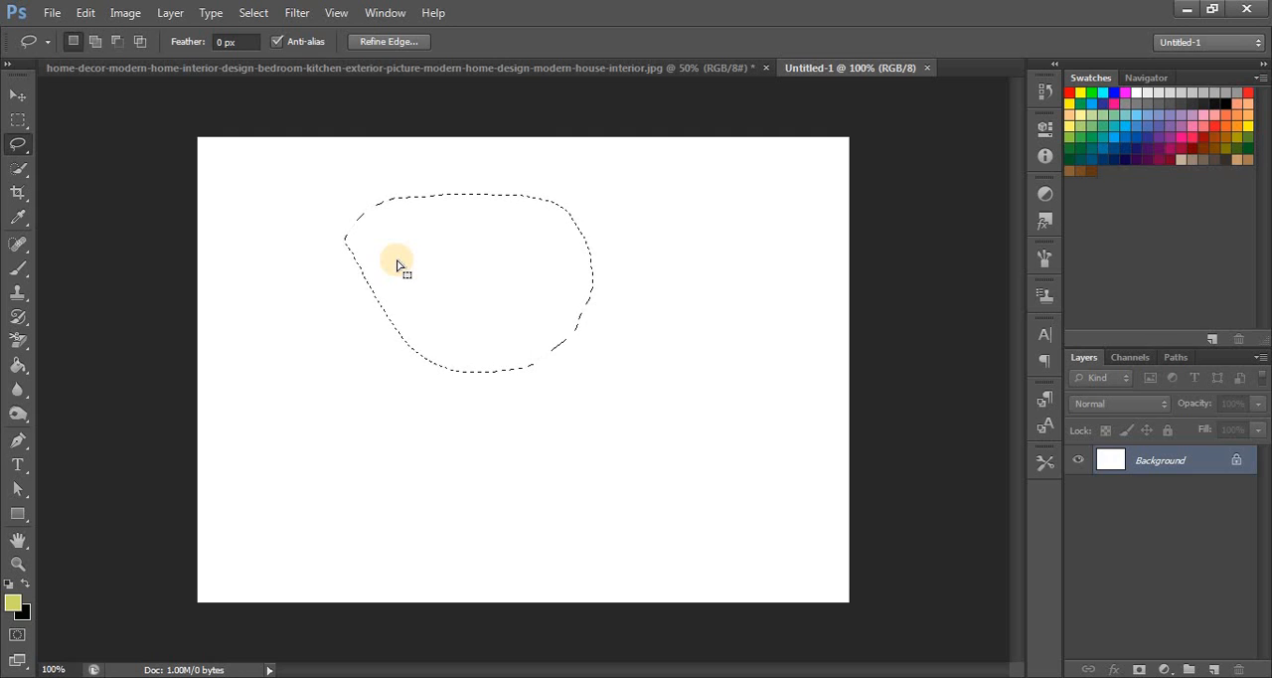
# - Add freehand areas to the selection at its upper-left, upper-right and lower-right edges with the Lasso Tool
pyautogui.click(98, 44)
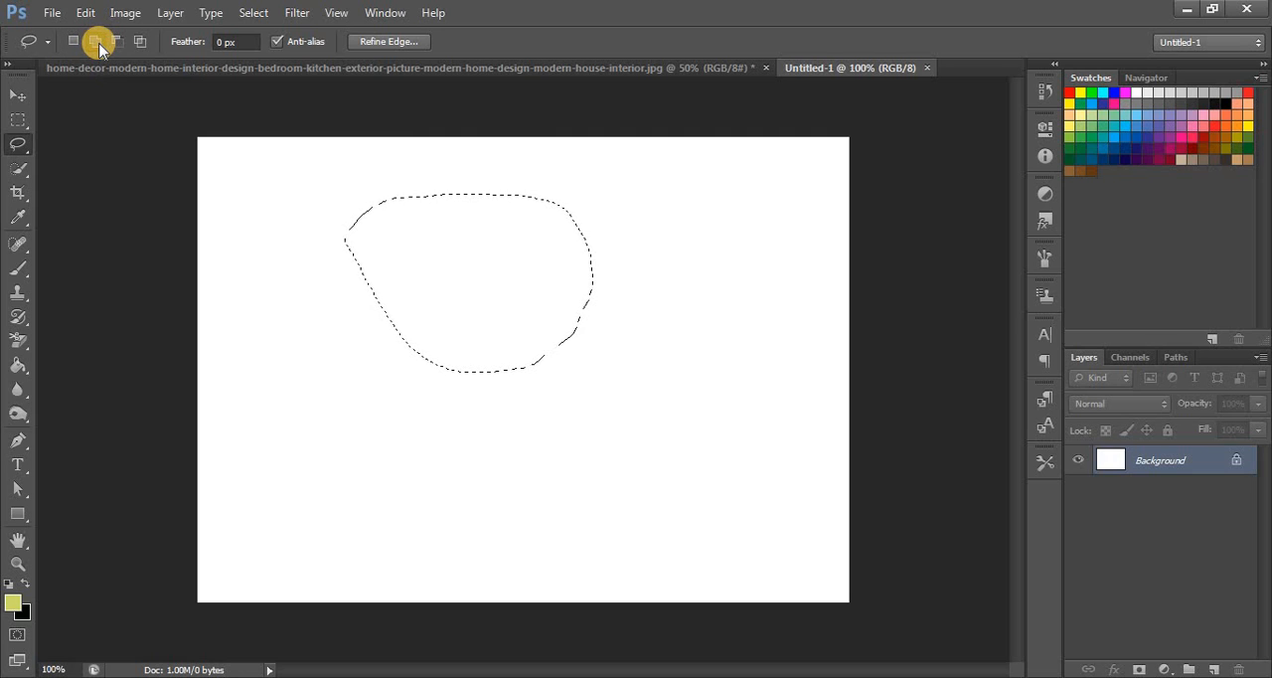
pyautogui.moveTo(281, 172)
pyautogui.mouseDown()
pyautogui.moveTo(362, 164)
pyautogui.moveTo(395, 184)
pyautogui.mouseUp()
pyautogui.moveTo(337, 305)
pyautogui.mouseDown()
pyautogui.moveTo(305, 285)
pyautogui.moveTo(281, 176)
pyautogui.mouseUp()
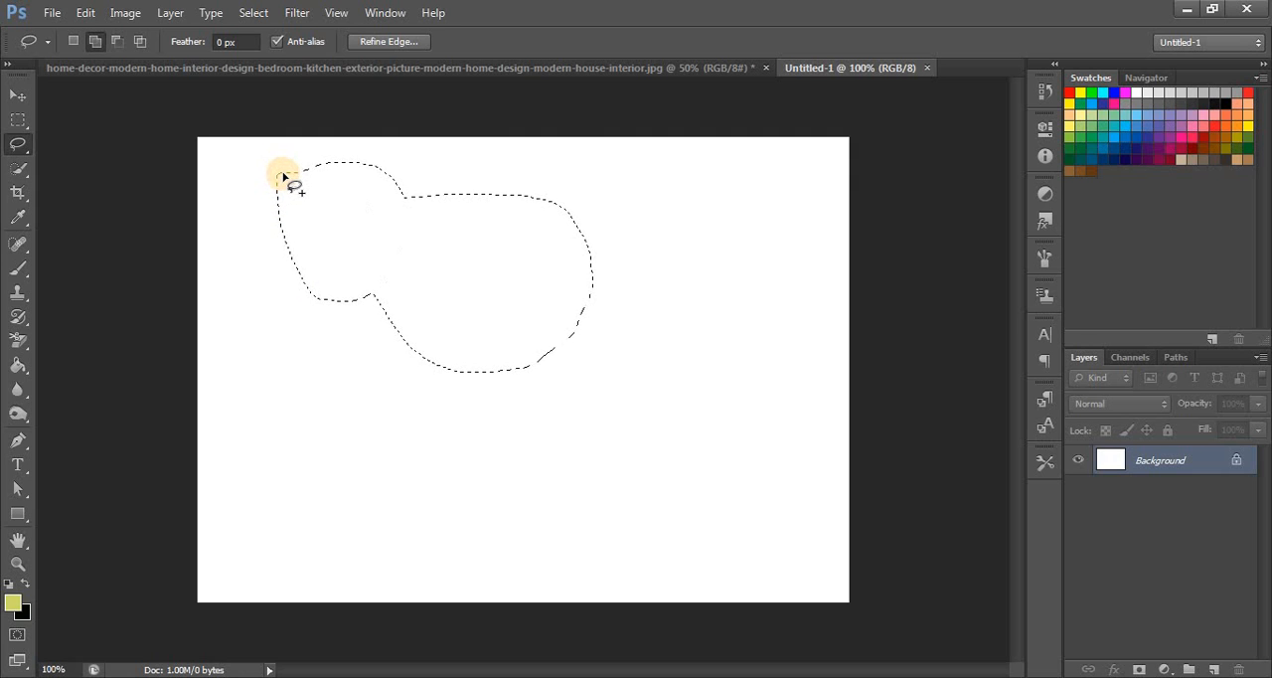
pyautogui.moveTo(600, 200)
pyautogui.mouseDown()
pyautogui.moveTo(527, 236)
pyautogui.moveTo(558, 290)
pyautogui.moveTo(623, 260)
pyautogui.moveTo(596, 195)
pyautogui.mouseUp()
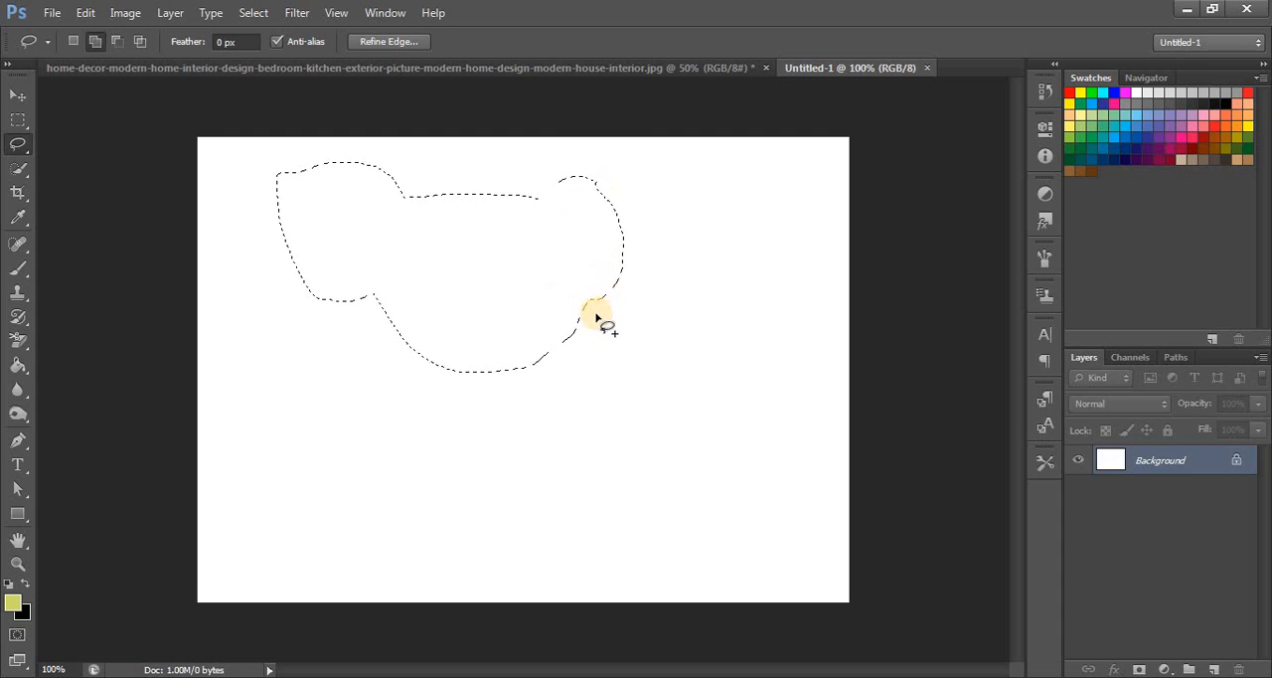
pyautogui.moveTo(576, 278)
pyautogui.mouseDown()
pyautogui.moveTo(529, 314)
pyautogui.moveTo(573, 278)
pyautogui.mouseUp()
# - Subtract freehand areas from the selection's right side and lower part with the Lasso Tool
pyautogui.press('alt')
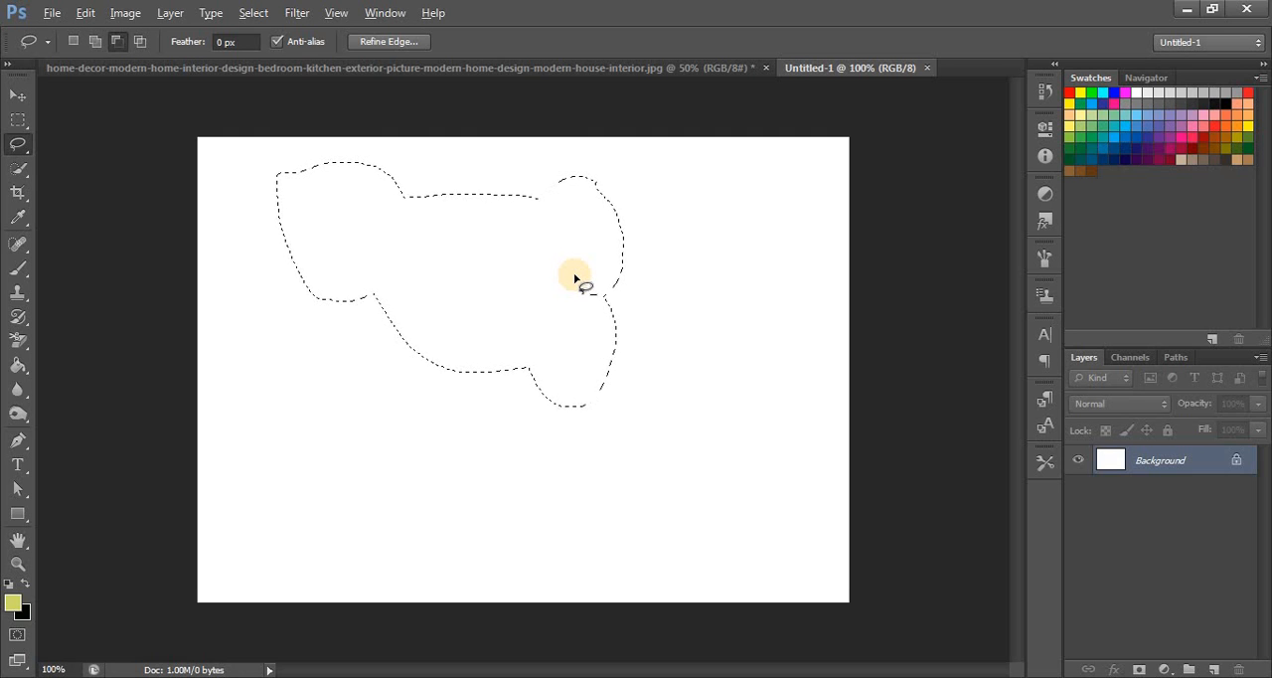
pyautogui.moveTo(574, 274)
pyautogui.mouseDown()
pyautogui.moveTo(623, 214)
pyautogui.moveTo(659, 256)
pyautogui.moveTo(669, 382)
pyautogui.moveTo(613, 432)
pyautogui.moveTo(555, 385)
pyautogui.moveTo(581, 278)
pyautogui.mouseUp()
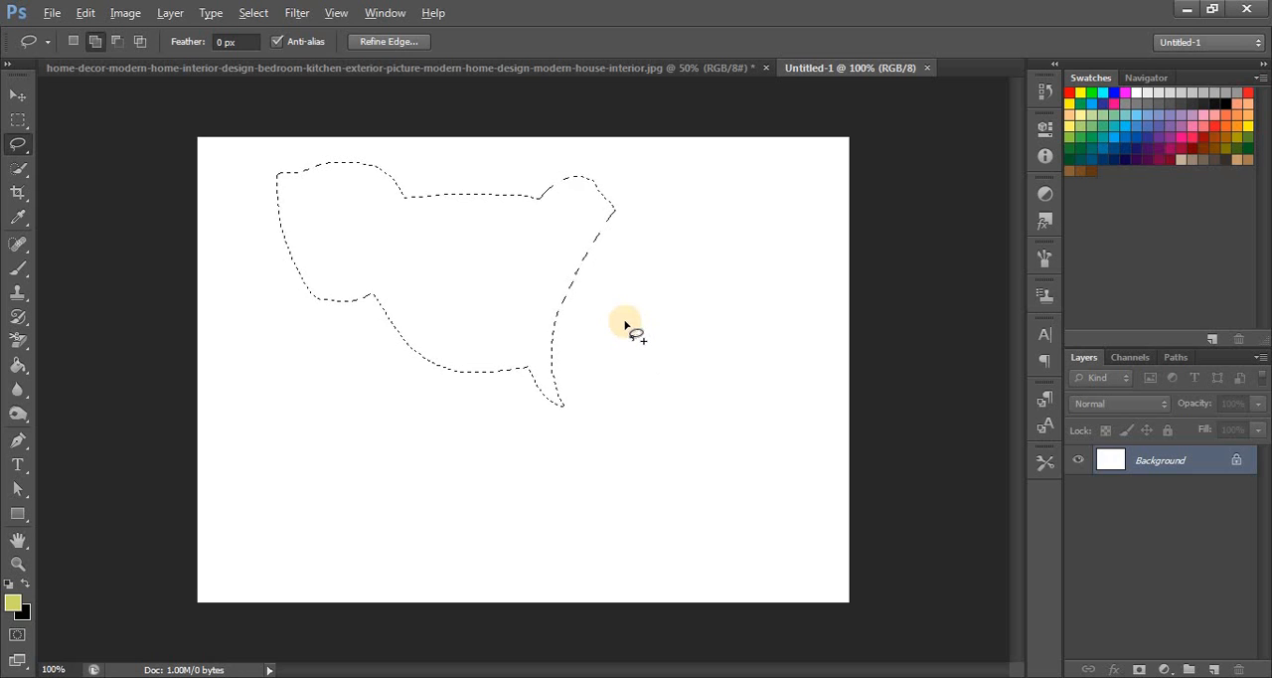
pyautogui.press('alt')
pyautogui.moveTo(623, 325)
pyautogui.mouseDown()
pyautogui.moveTo(379, 314)
pyautogui.moveTo(376, 383)
pyautogui.moveTo(525, 462)
pyautogui.moveTo(603, 402)
pyautogui.moveTo(622, 326)
pyautogui.mouseUp()
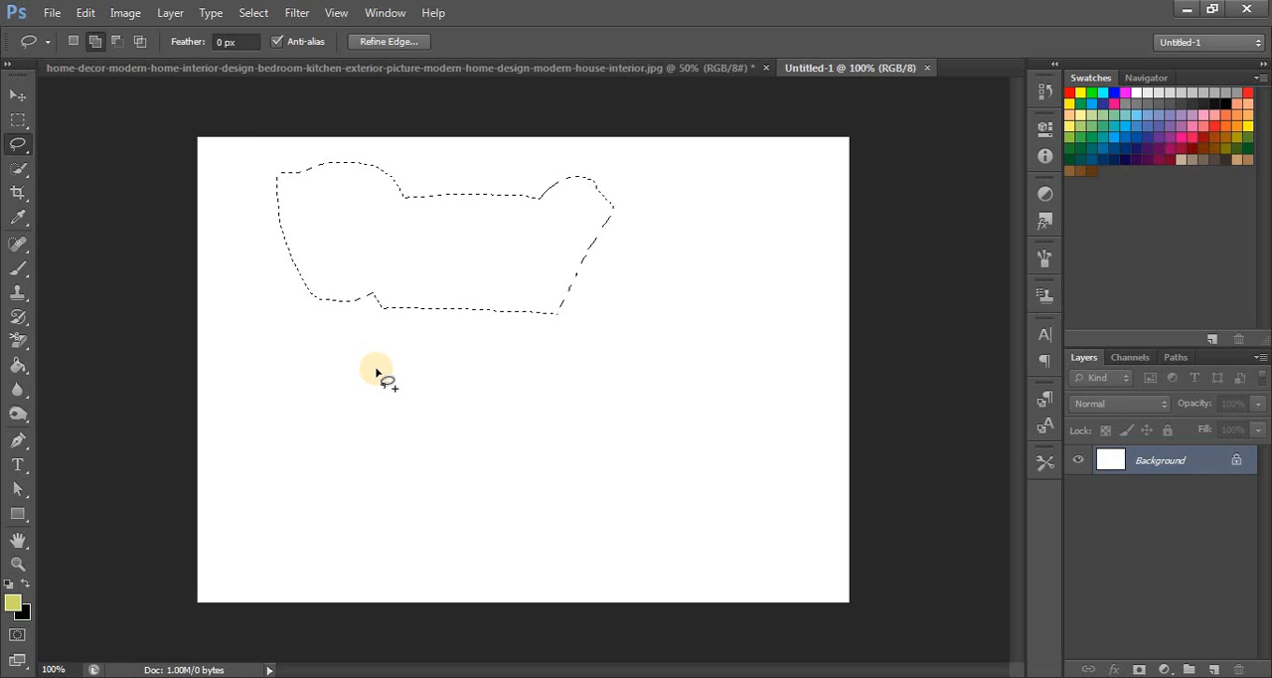
# - Draw a new straight-edged, six-point selection across the middle of the canvas with the Polygonal Lasso Tool
pyautogui.moveTo(27, 151); pyautogui.dragTo(86, 159)
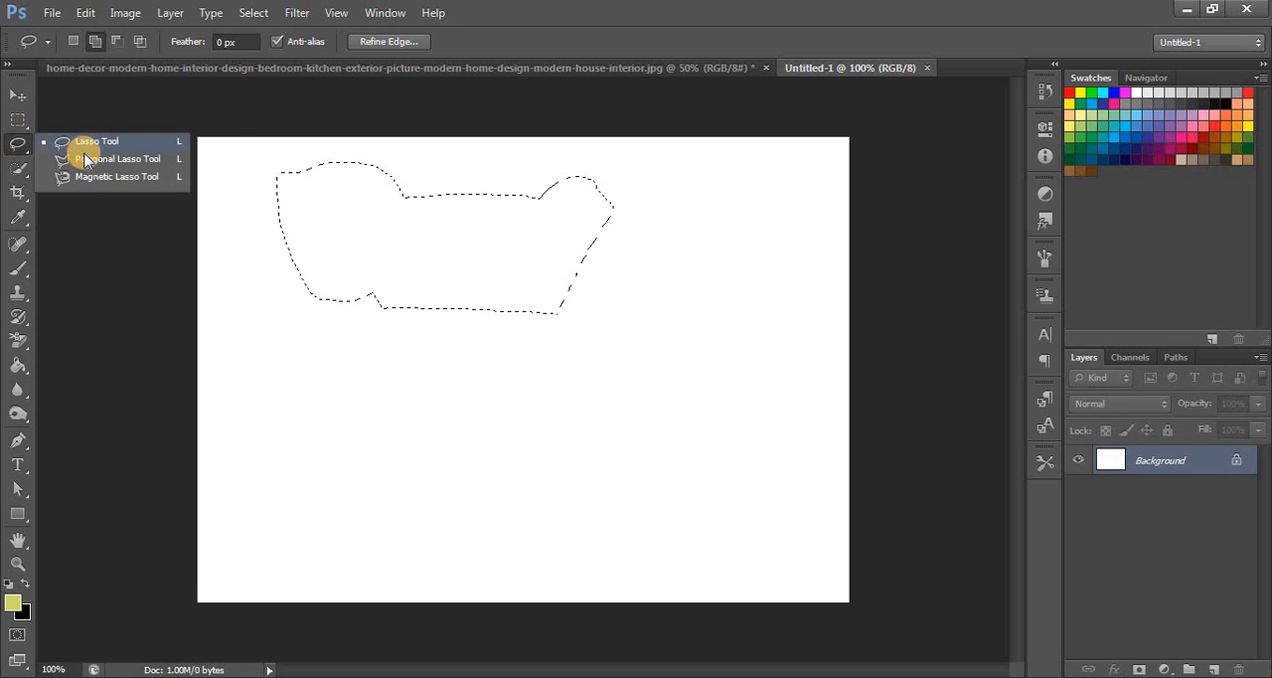
pyautogui.click(93, 156)
pyautogui.click(360, 352)
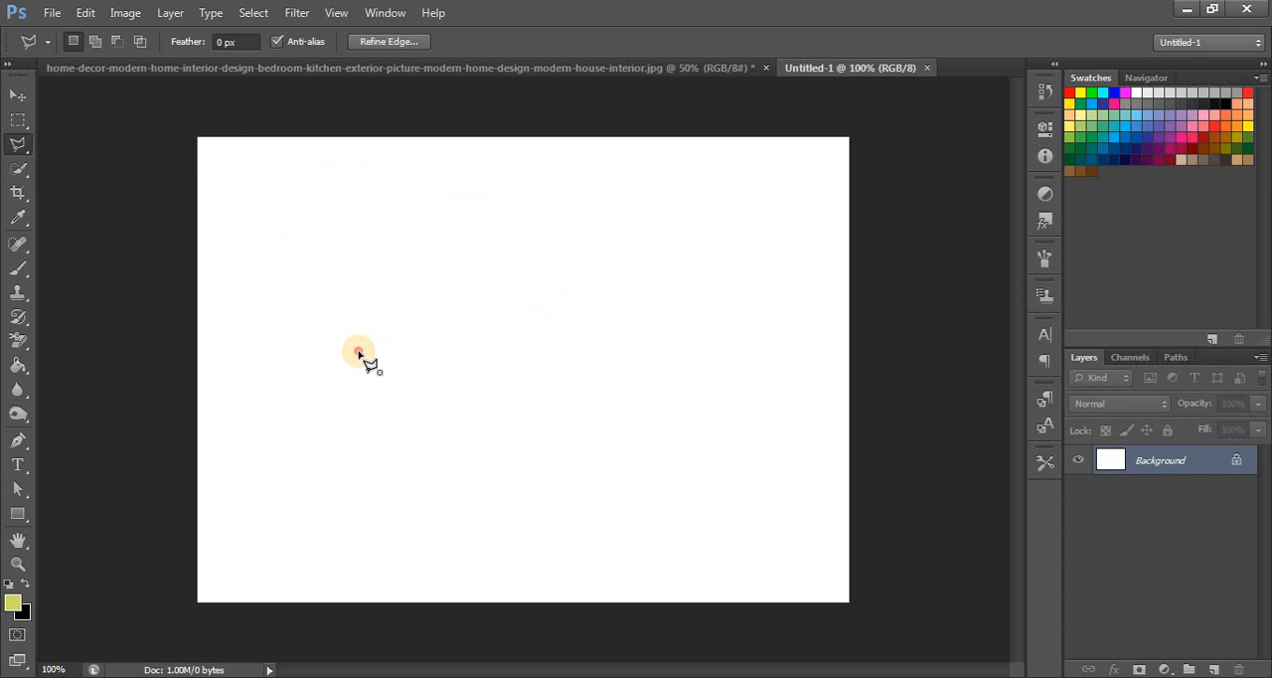
pyautogui.click(450, 351)
pyautogui.click(635, 347)
pyautogui.click(601, 433)
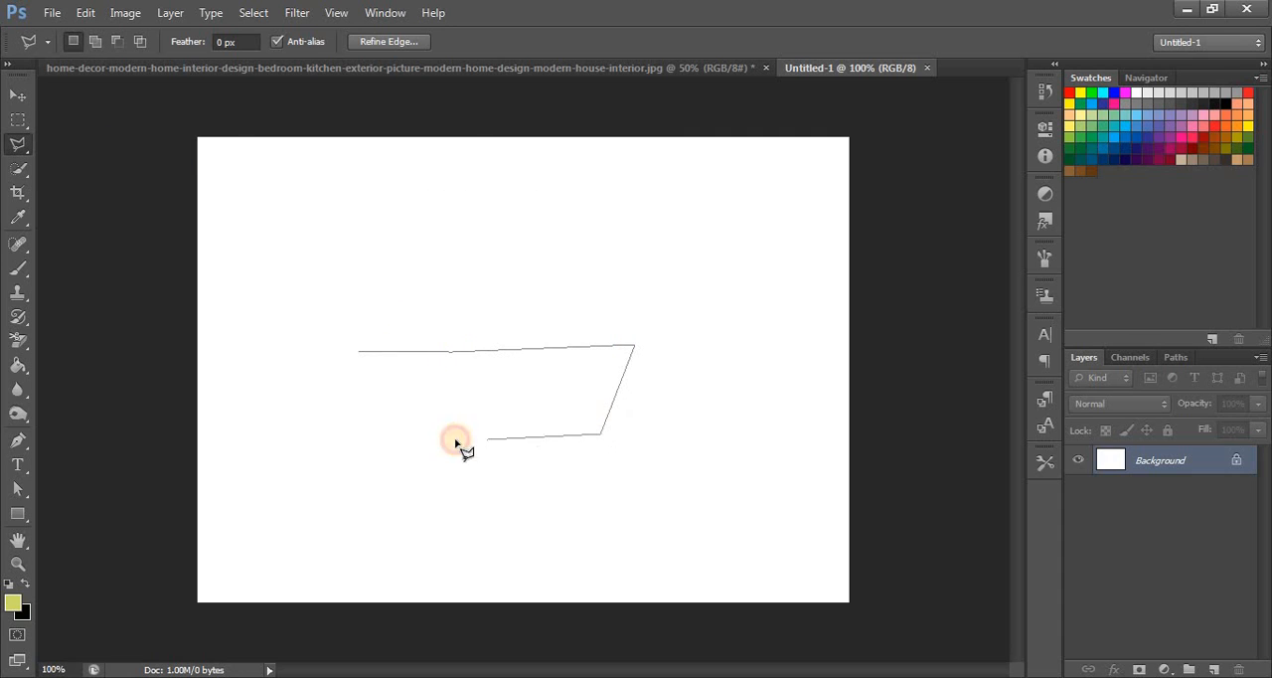
pyautogui.click(425, 434)
pyautogui.click(322, 415)
pyautogui.click(358, 350)
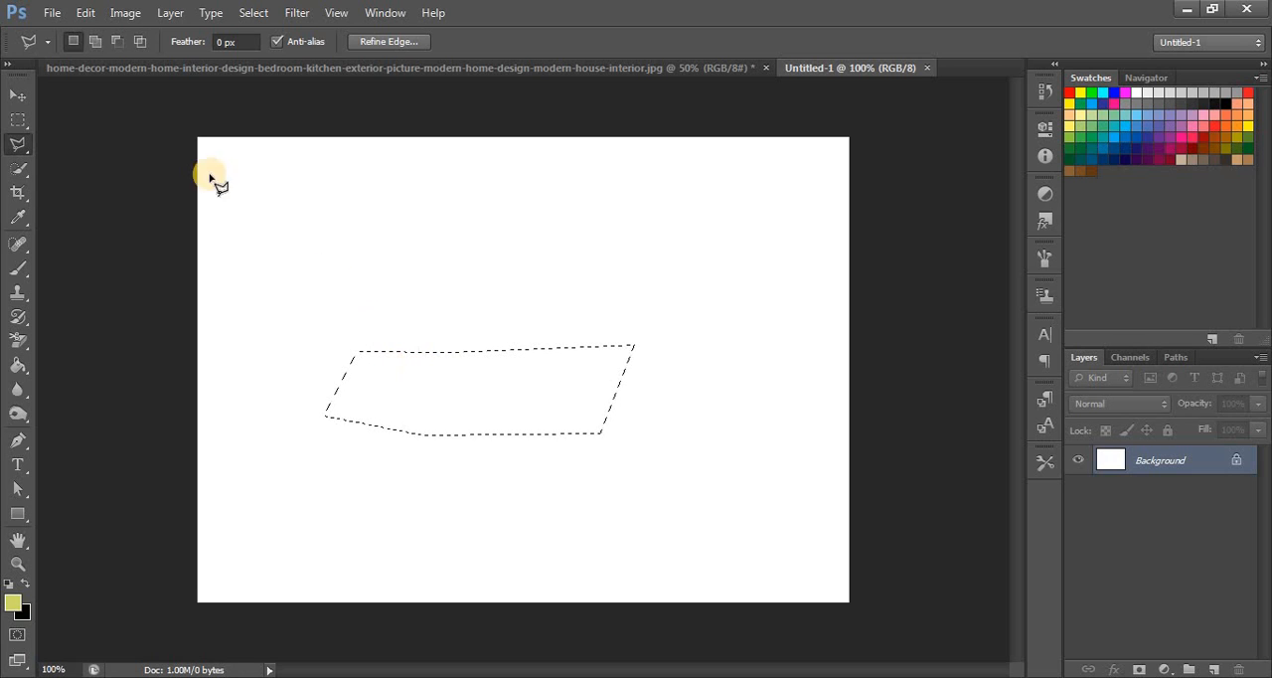
# - Add a four-sided polygonal area to the selection, overlapping its left end
pyautogui.click(96, 41)
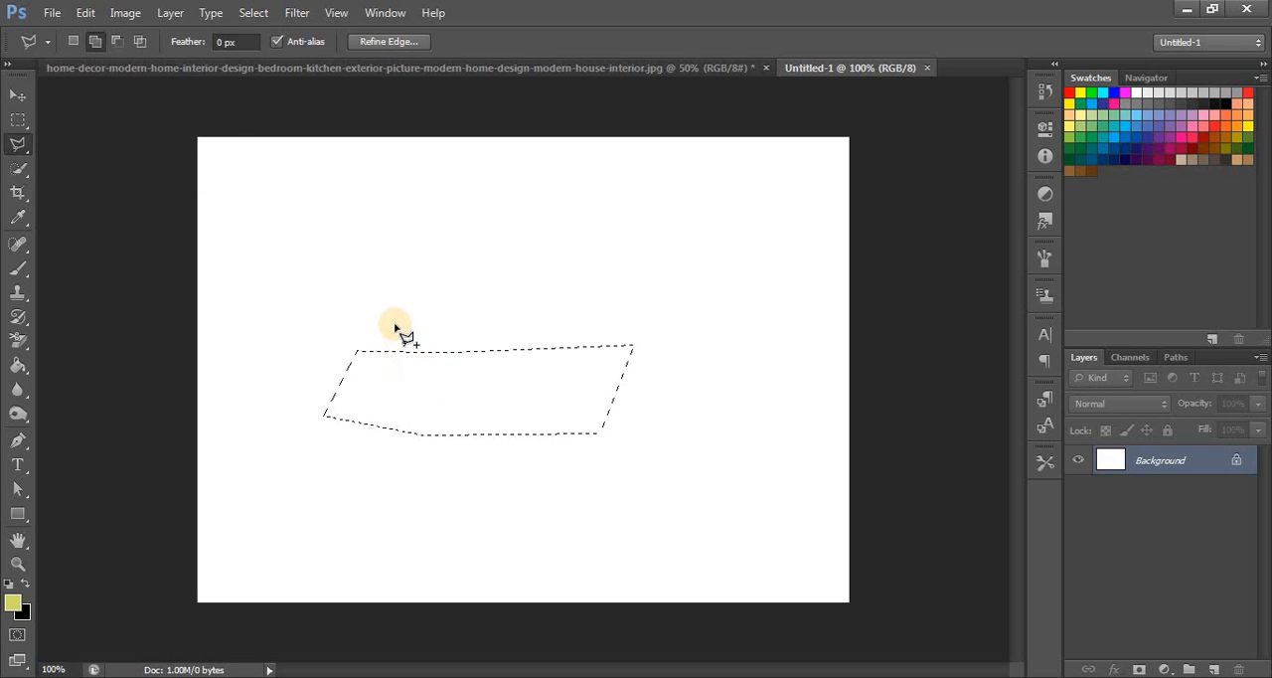
pyautogui.click(385, 450)
pyautogui.click(296, 357)
pyautogui.click(241, 339)
pyautogui.click(308, 485)
pyautogui.click(383, 454)
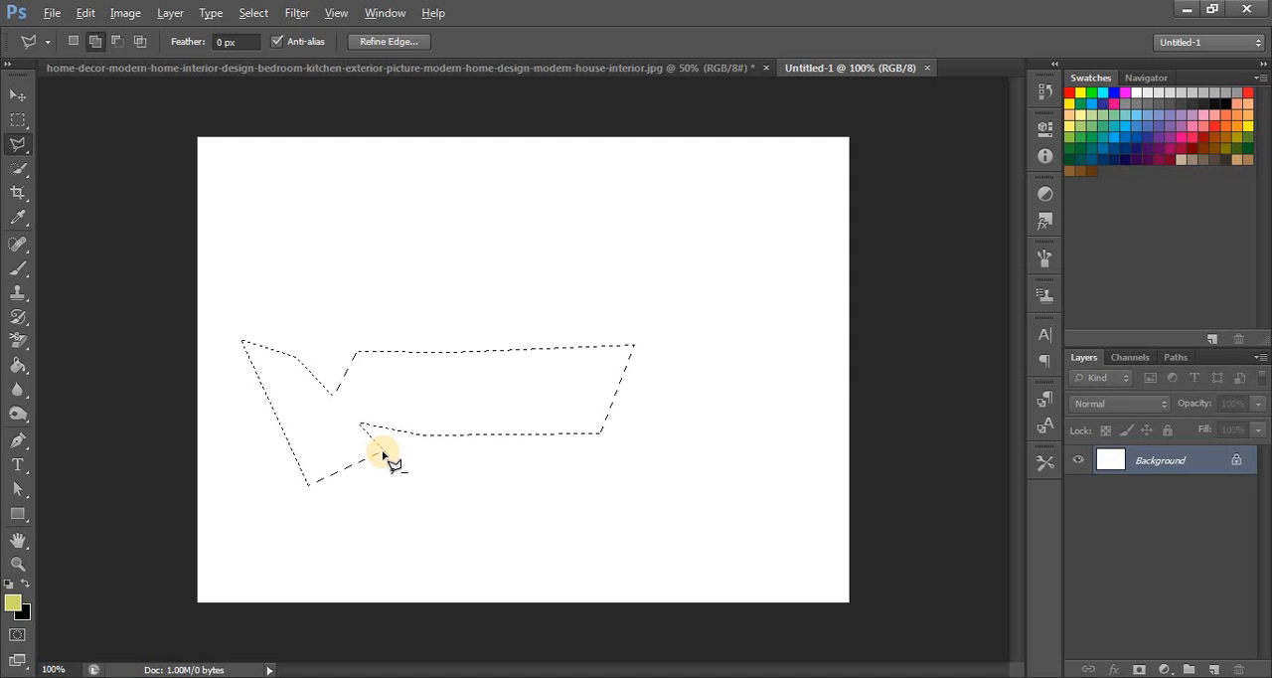
# - Subtract a four-sided polygonal area from the lower-left part of the selection
pyautogui.keyDown('alt'); pyautogui.click(296, 428); pyautogui.keyUp('alt')
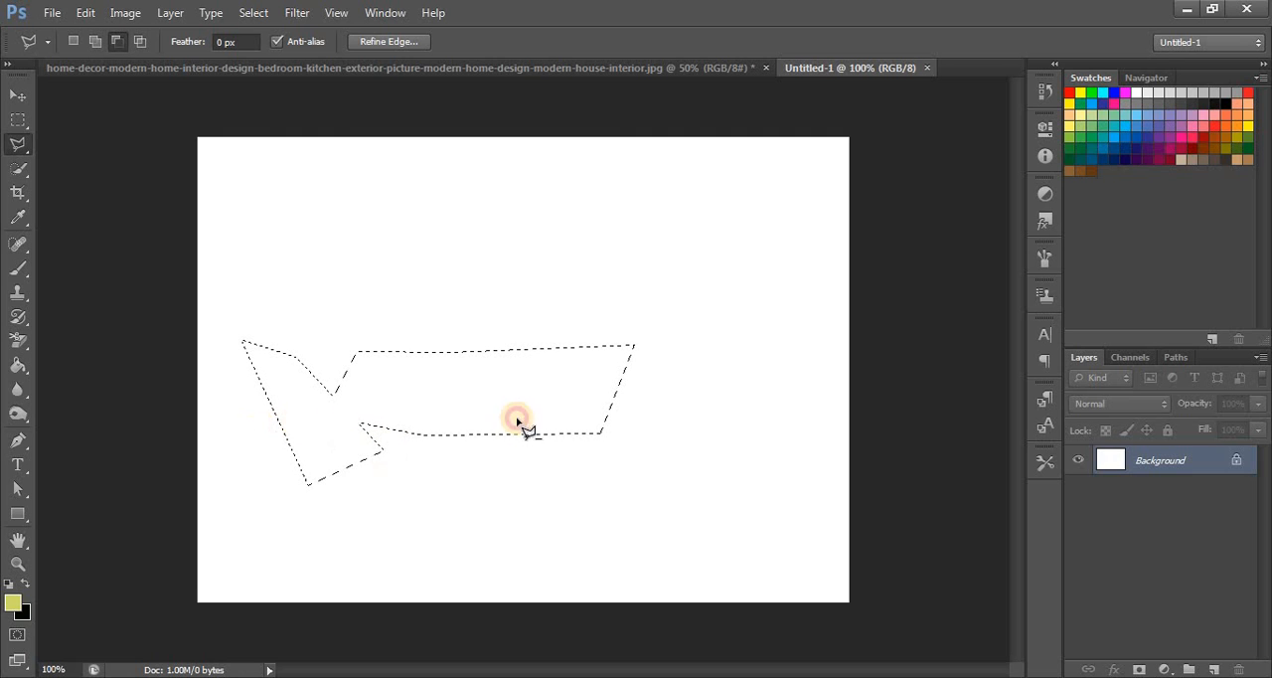
pyautogui.click(464, 395)
pyautogui.click(515, 489)
pyautogui.click(315, 551)
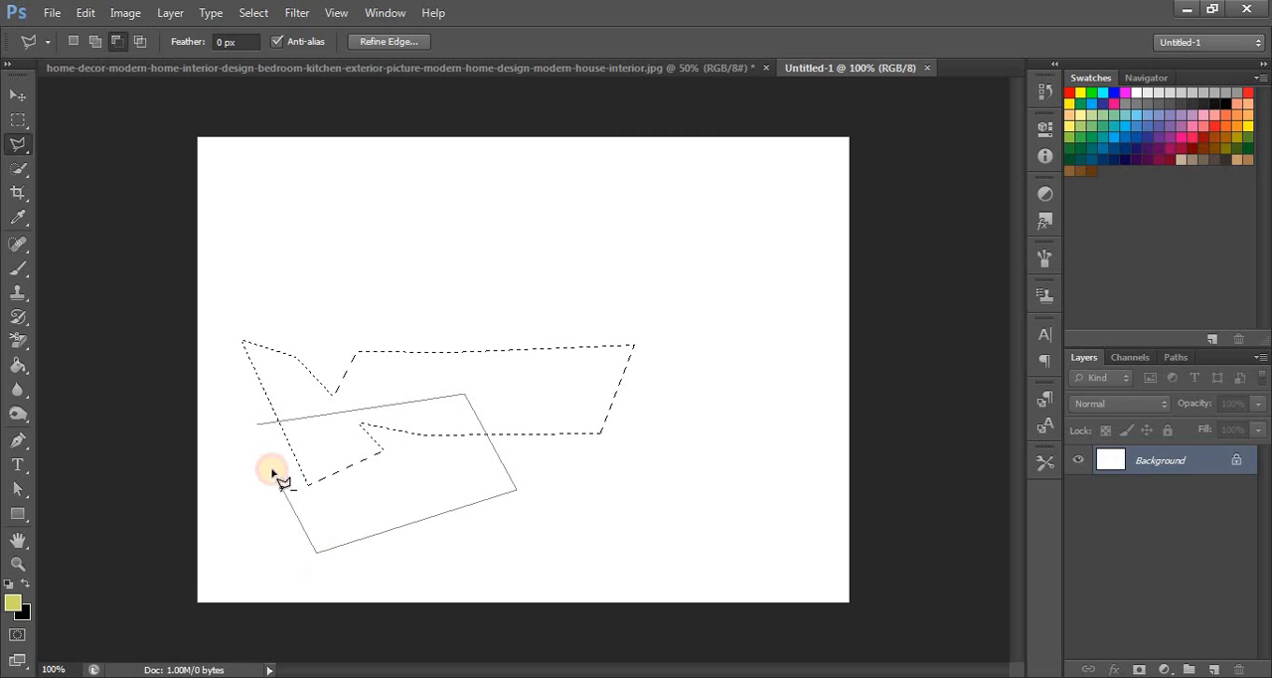
pyautogui.click(255, 430)
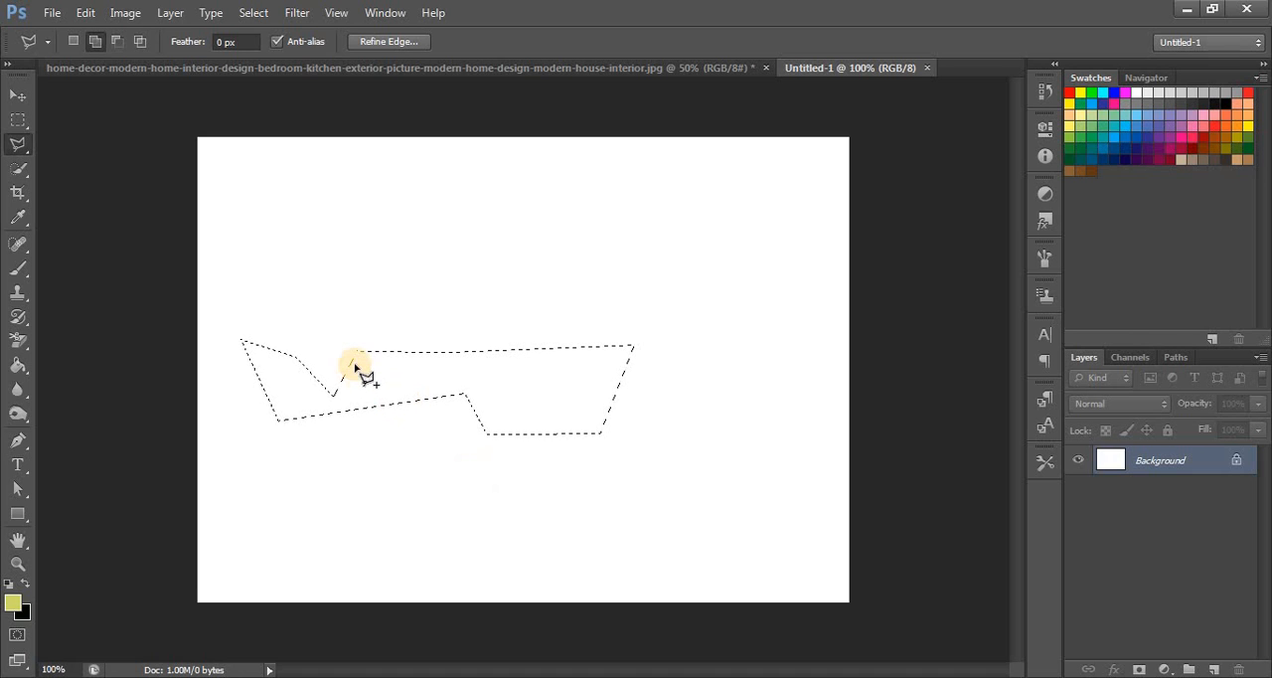
# - Add a large central area and a smaller upper-left area to the selection with the Magnetic Lasso Tool
pyautogui.rightClick(20, 147)
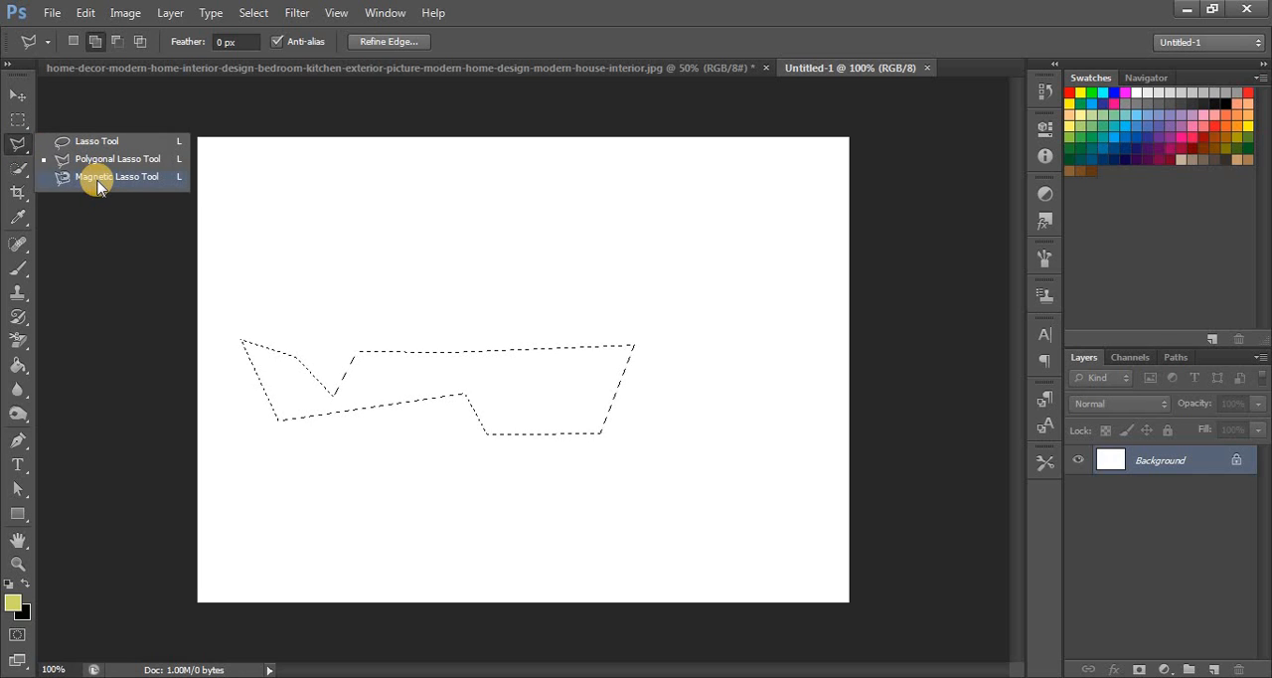
pyautogui.click(94, 177)
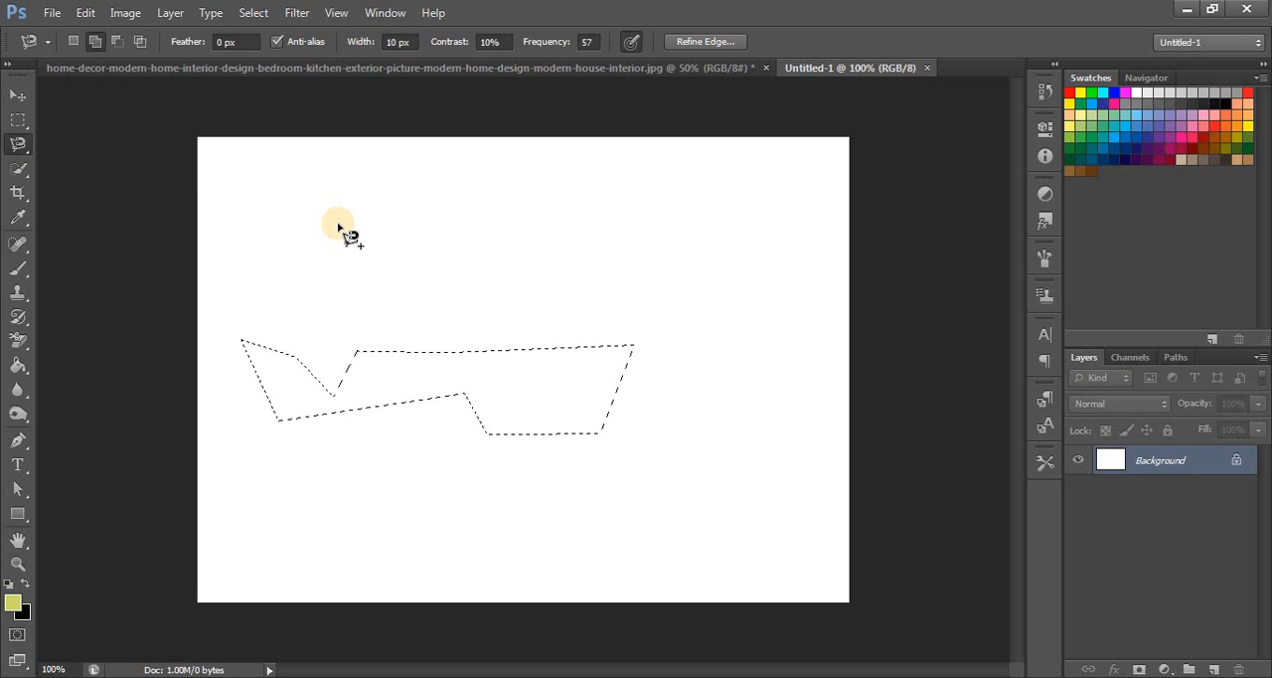
pyautogui.click(338, 224)
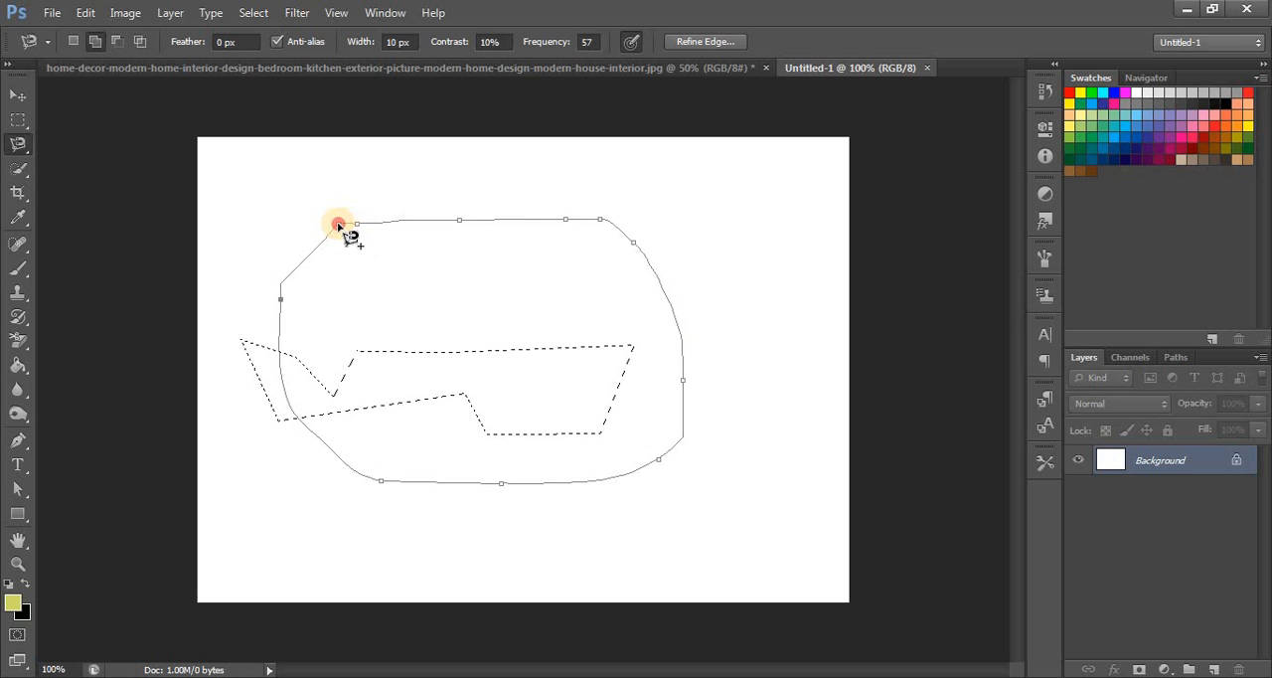
pyautogui.click(360, 228)
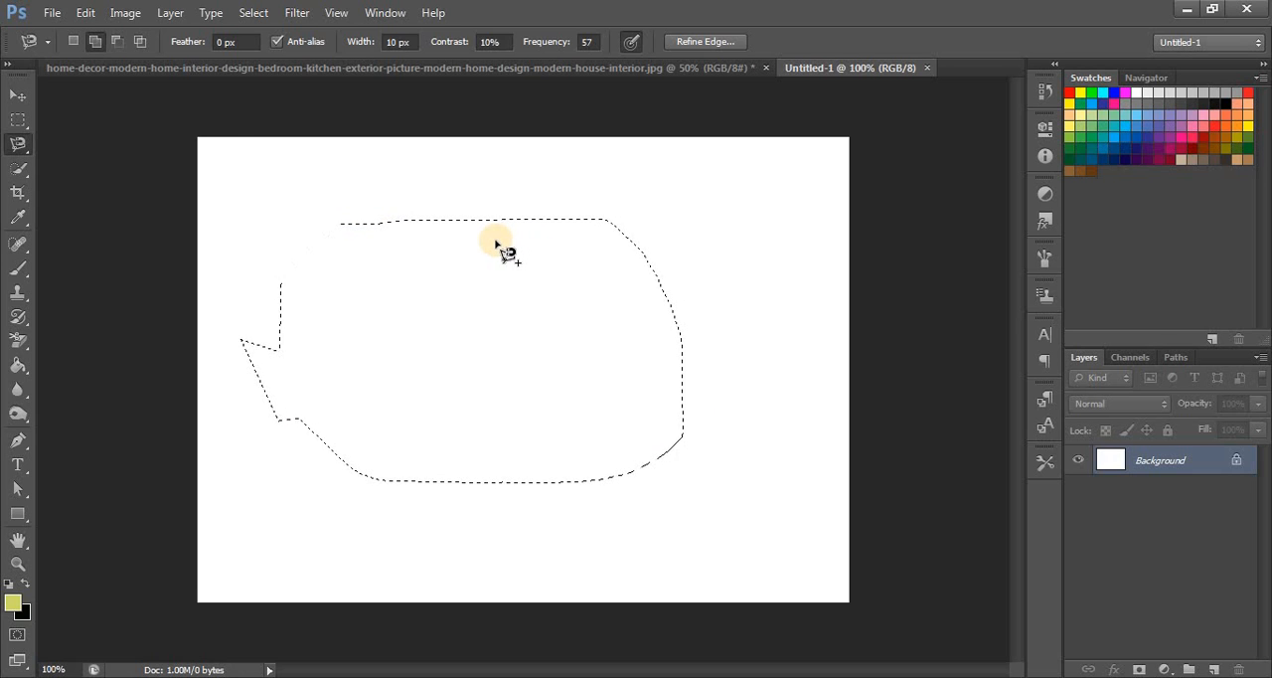
pyautogui.click(288, 183)
pyautogui.click(287, 184)
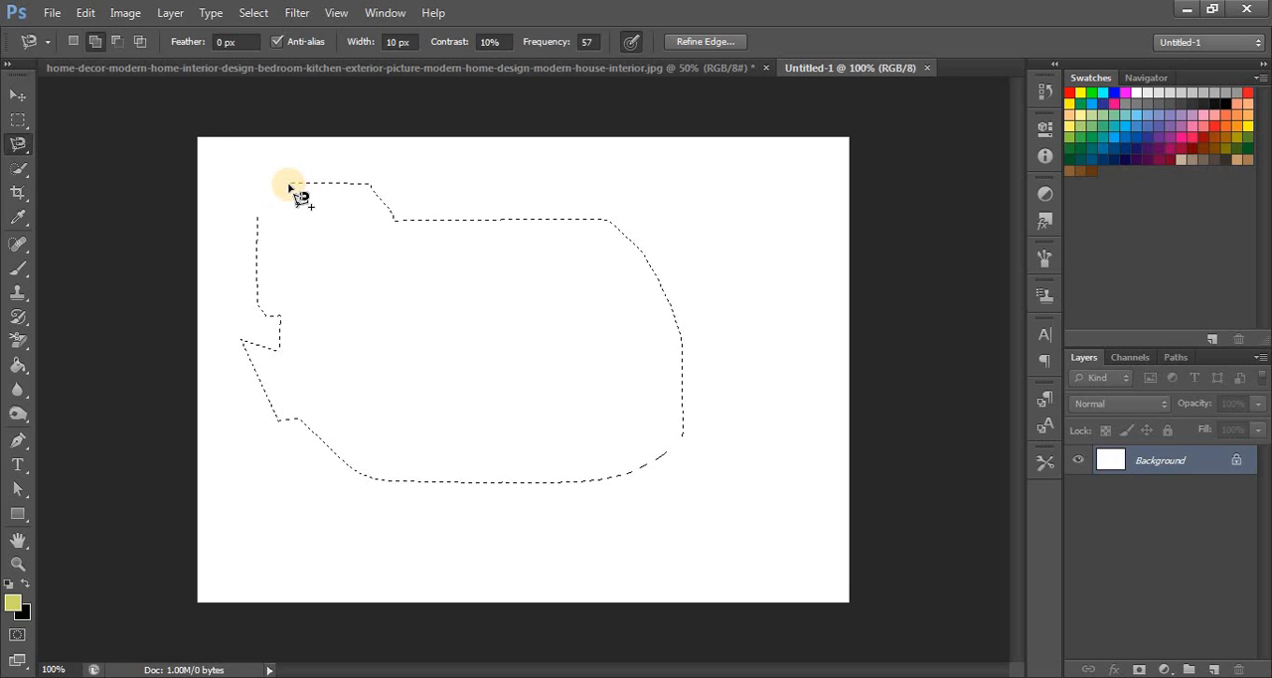
# - Subtract the right half of the selection with the Magnetic Lasso Tool
pyautogui.press('alt')
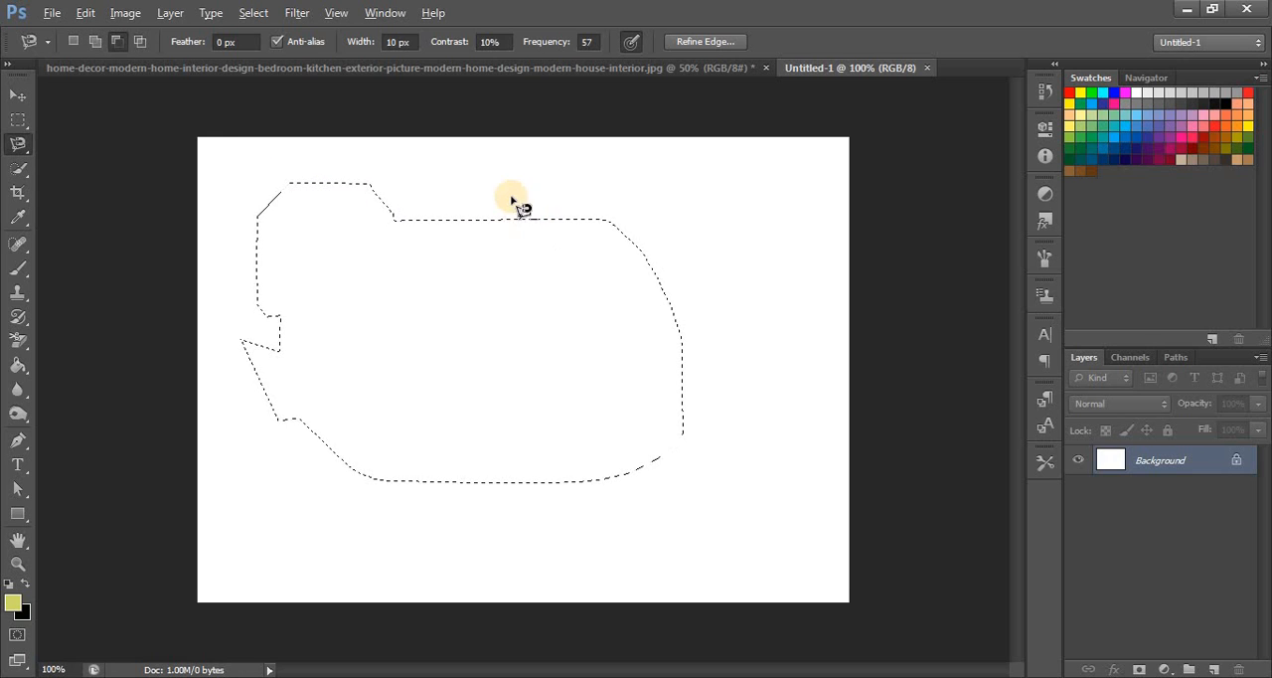
pyautogui.click(505, 190)
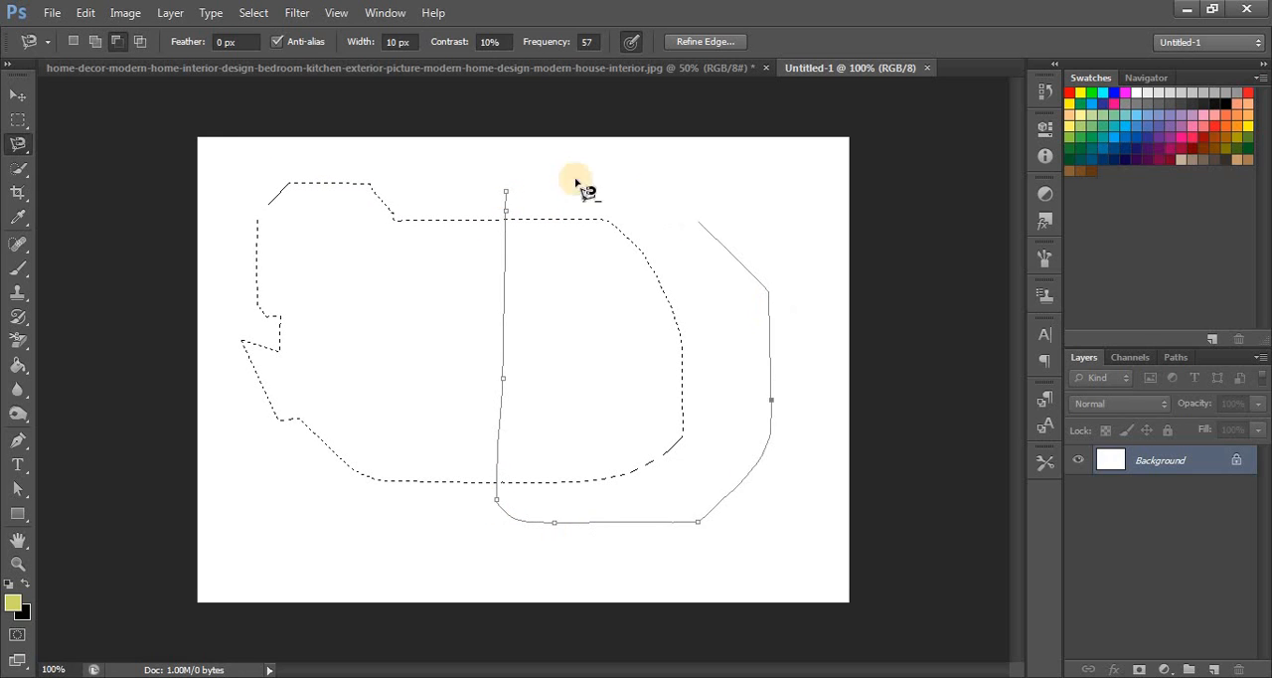
pyautogui.click(505, 192)
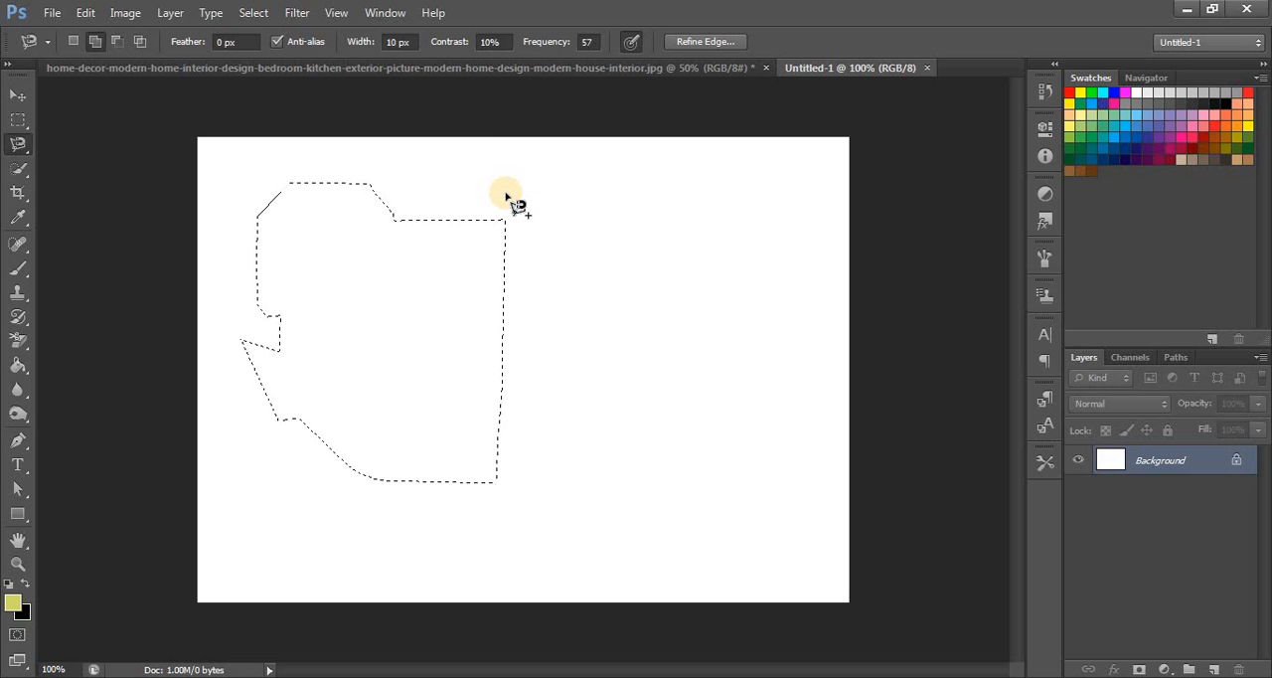
# - Return to the Lasso Tool in New Selection mode and draw fresh freehand selections, ending with a large rounded one right of the canvas centre
pyautogui.click(19, 145)
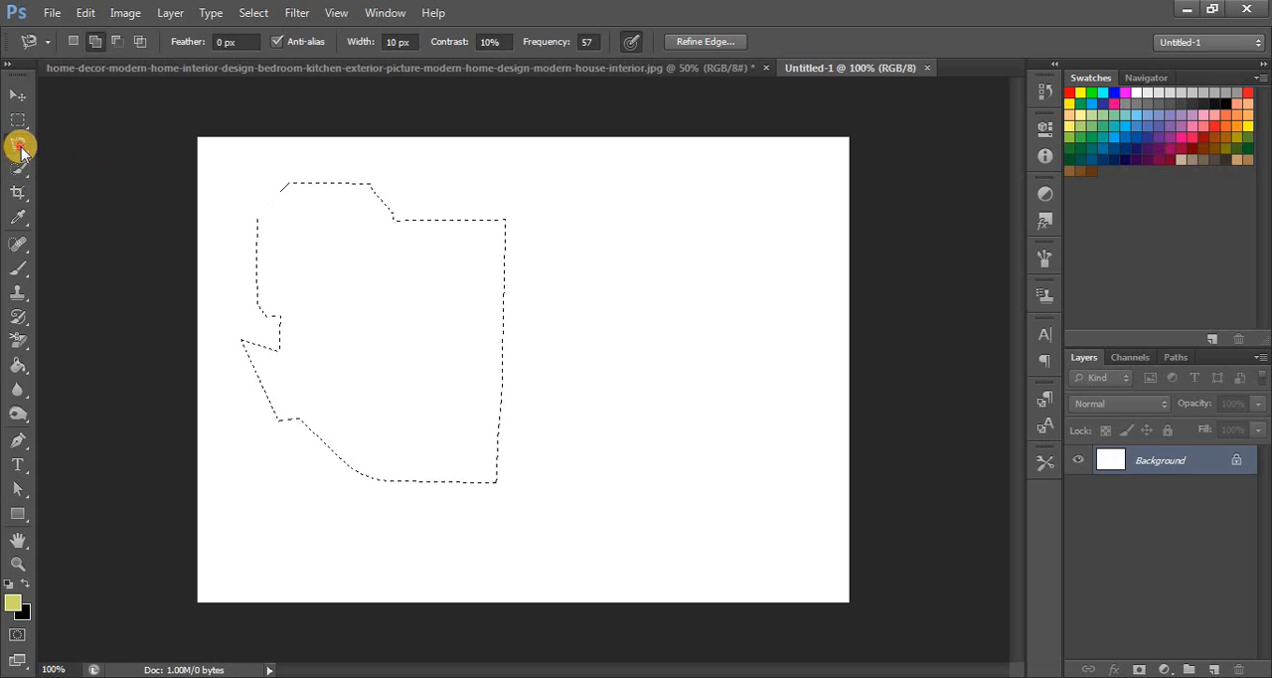
pyautogui.click(95, 145)
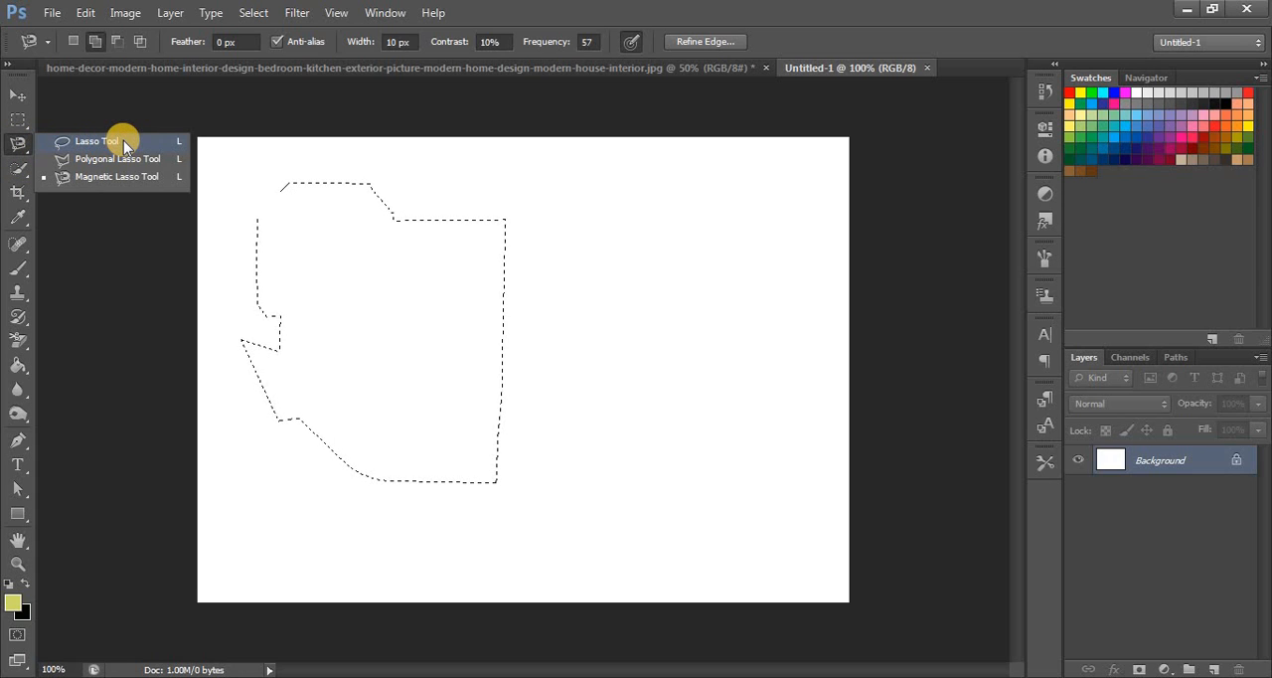
pyautogui.click(123, 141)
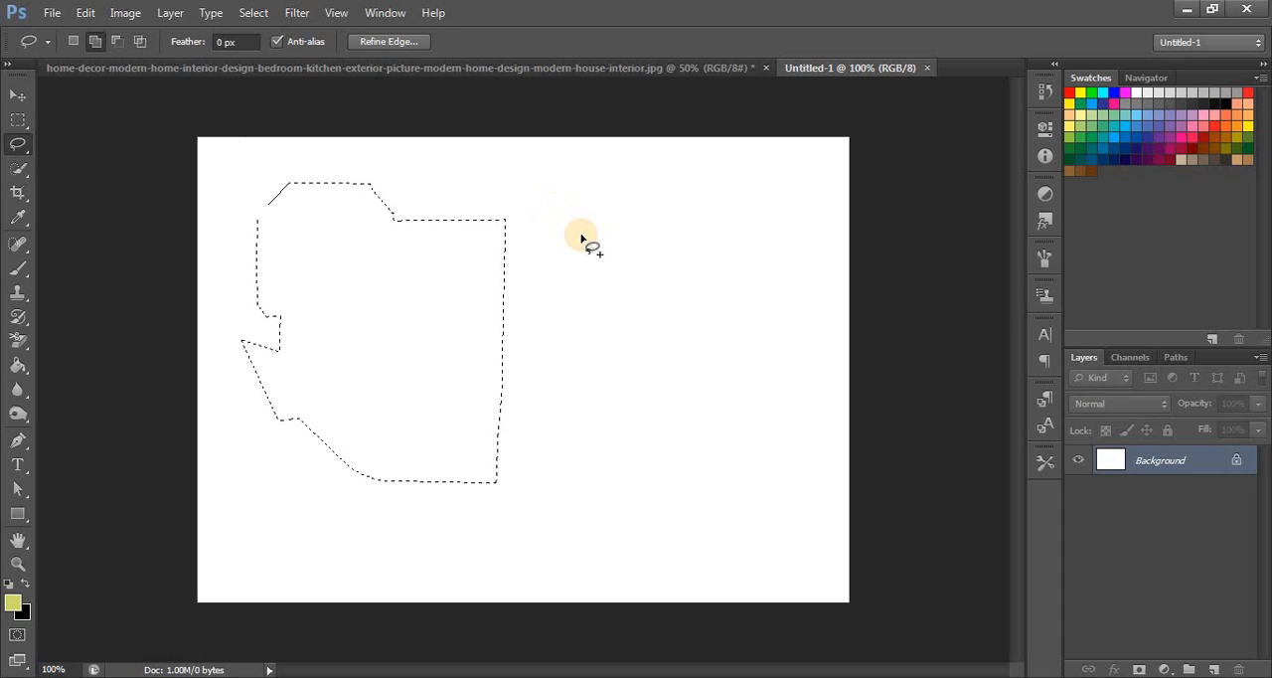
pyautogui.click(73, 41)
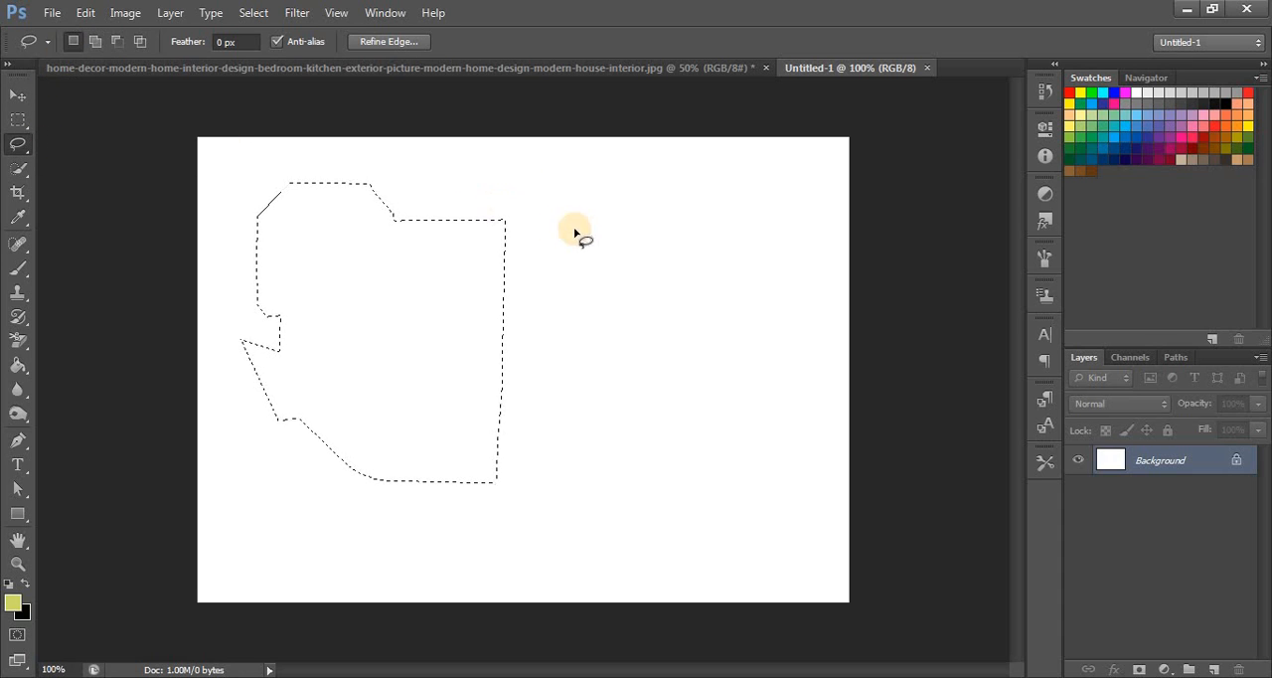
pyautogui.moveTo(566, 228)
pyautogui.mouseDown()
pyautogui.moveTo(709, 246)
pyautogui.moveTo(735, 263)
pyautogui.mouseUp()
pyautogui.moveTo(301, 279)
pyautogui.mouseDown()
pyautogui.moveTo(456, 296)
pyautogui.moveTo(600, 335)
pyautogui.moveTo(556, 441)
pyautogui.moveTo(289, 419)
pyautogui.moveTo(266, 360)
pyautogui.moveTo(307, 284)
pyautogui.mouseUp()
pyautogui.moveTo(432, 238)
pyautogui.mouseDown()
pyautogui.moveTo(664, 264)
pyautogui.moveTo(730, 350)
pyautogui.moveTo(633, 475)
pyautogui.moveTo(477, 455)
pyautogui.moveTo(418, 378)
pyautogui.moveTo(429, 234)
pyautogui.mouseUp()
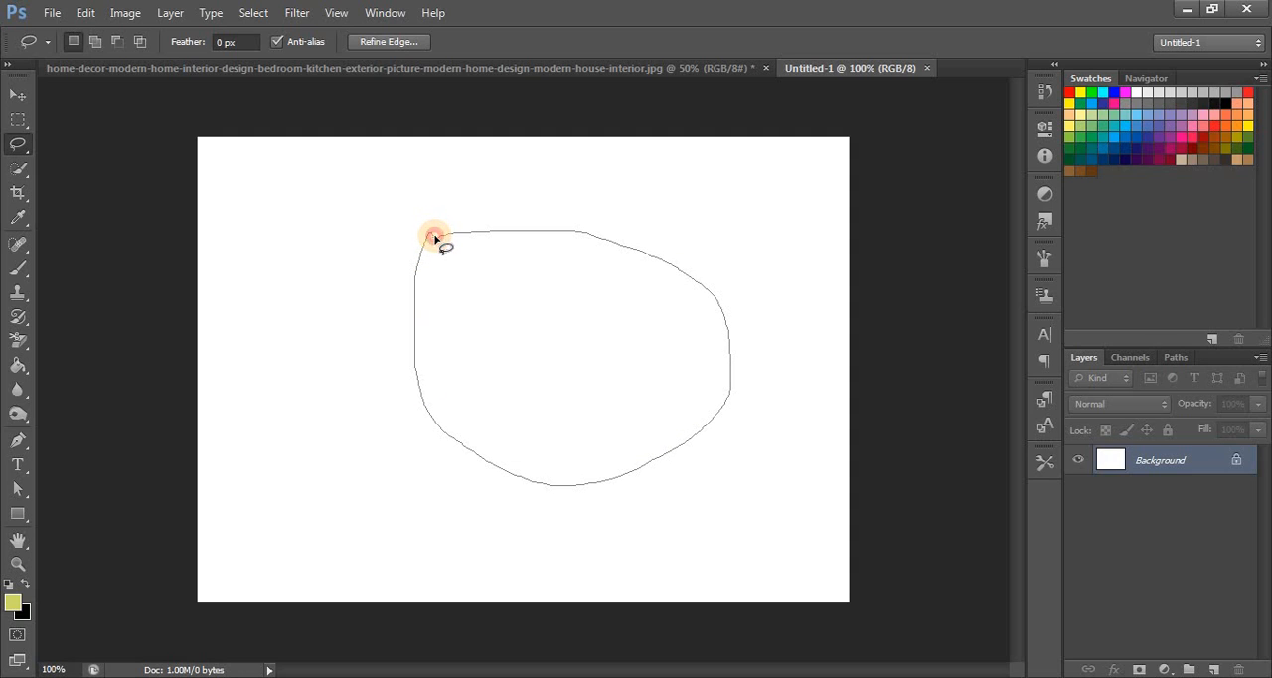
pyautogui.moveTo(434, 236); pyautogui.dragTo(437, 239)
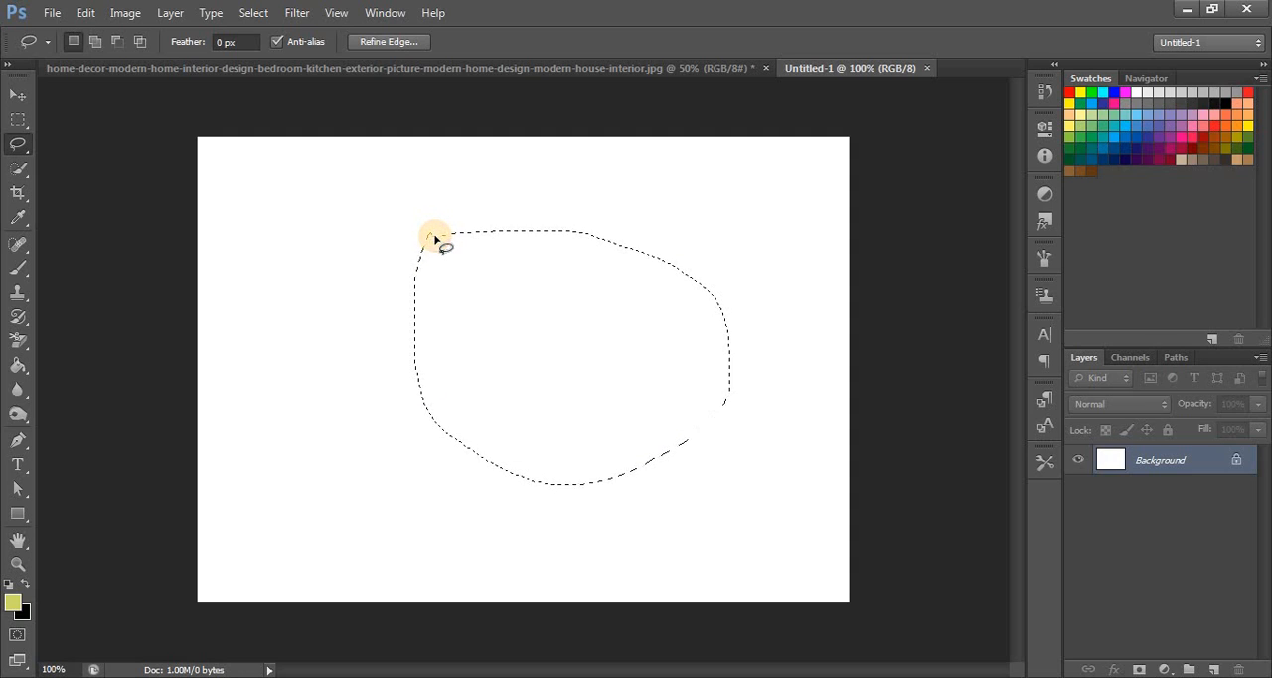
# - Draw a closed seven-sided selection in the upper-left part of the canvas with the Polygonal Lasso Tool in New Selection mode
pyautogui.click(18, 144)
pyautogui.click(88, 161)
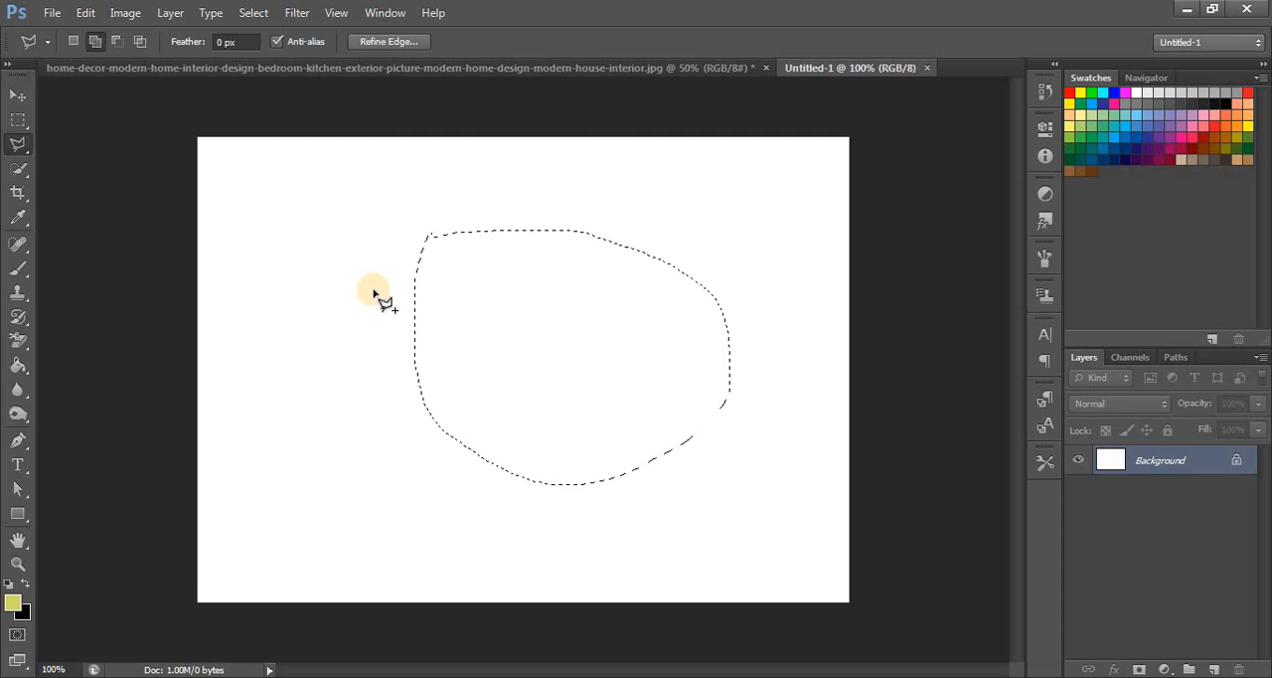
pyautogui.click(310, 246)
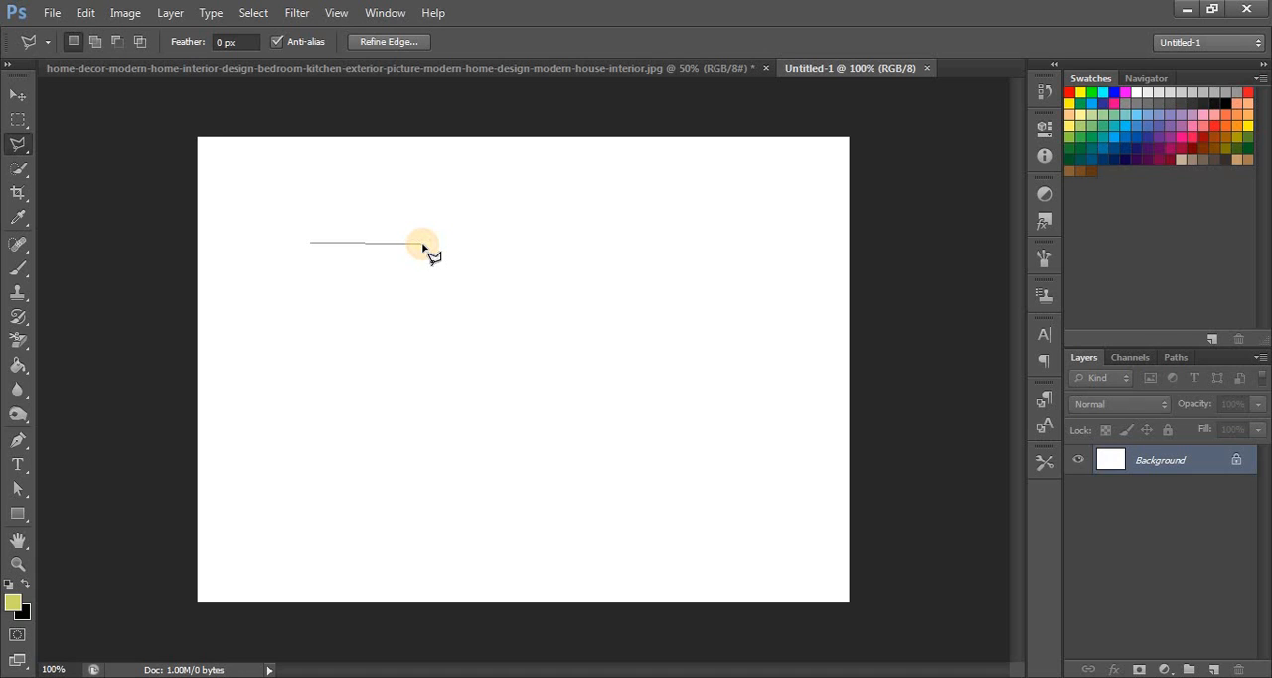
pyautogui.click(514, 244)
pyautogui.click(523, 301)
pyautogui.click(473, 380)
pyautogui.click(326, 387)
pyautogui.click(281, 323)
pyautogui.click(283, 272)
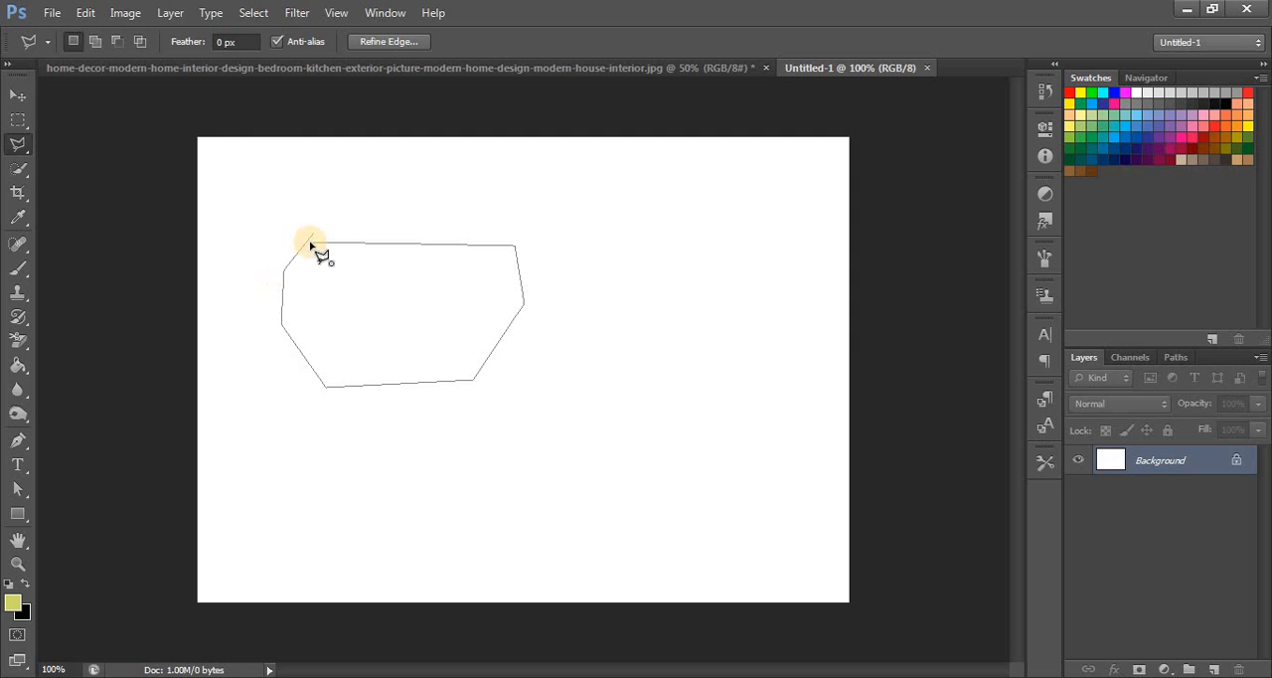
pyautogui.click(310, 243)
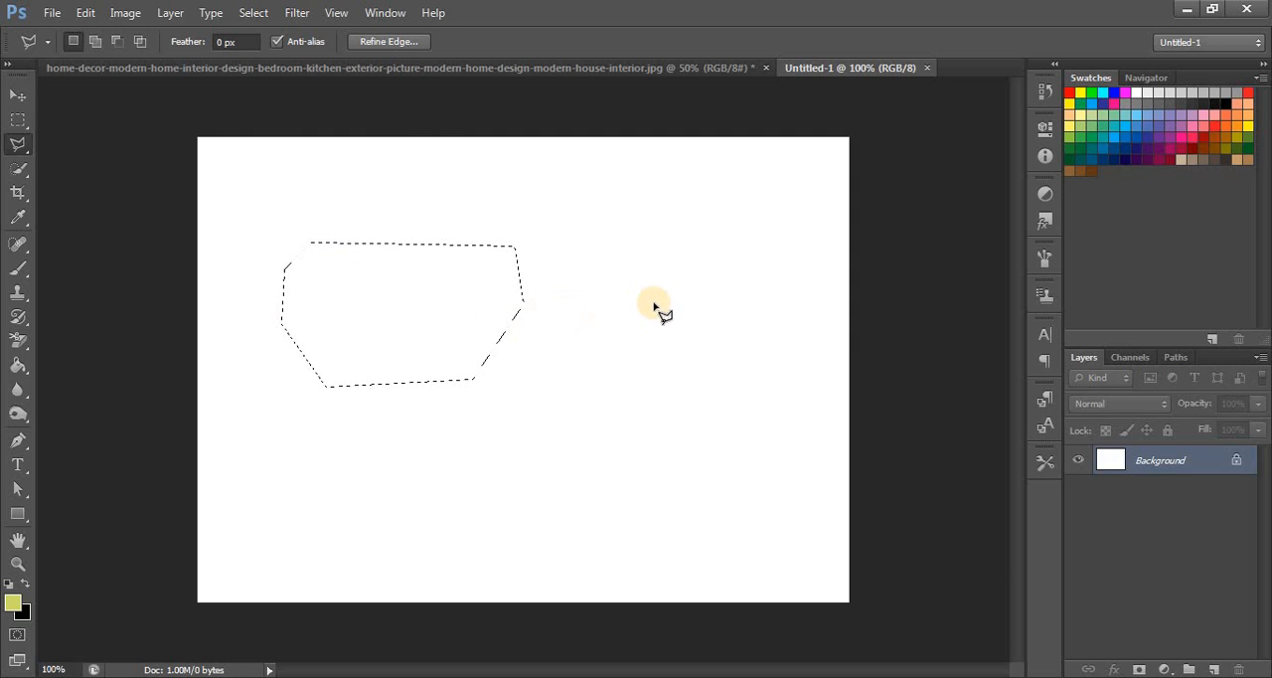
# - Deselect the polygon and draw a large rounded selection in the middle of the canvas with the Magnetic Lasso Tool
pyautogui.hotkey('ctrl', 'd')
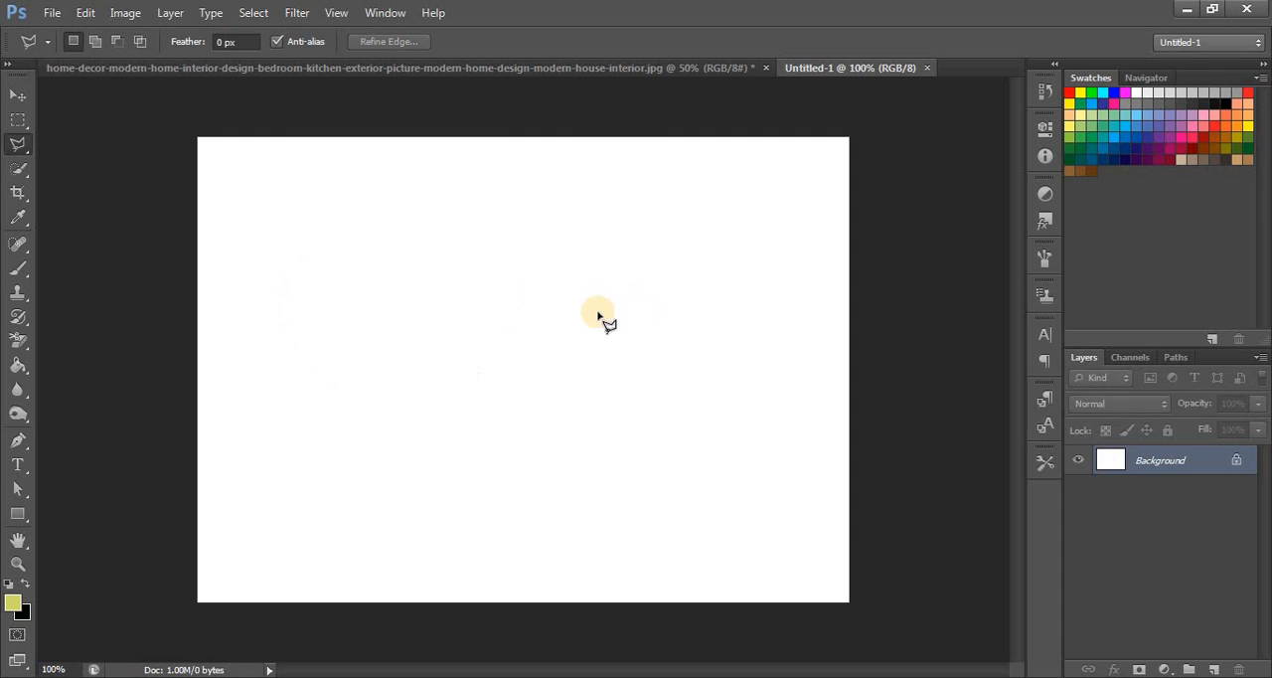
pyautogui.moveTo(15, 149); pyautogui.dragTo(90, 179)
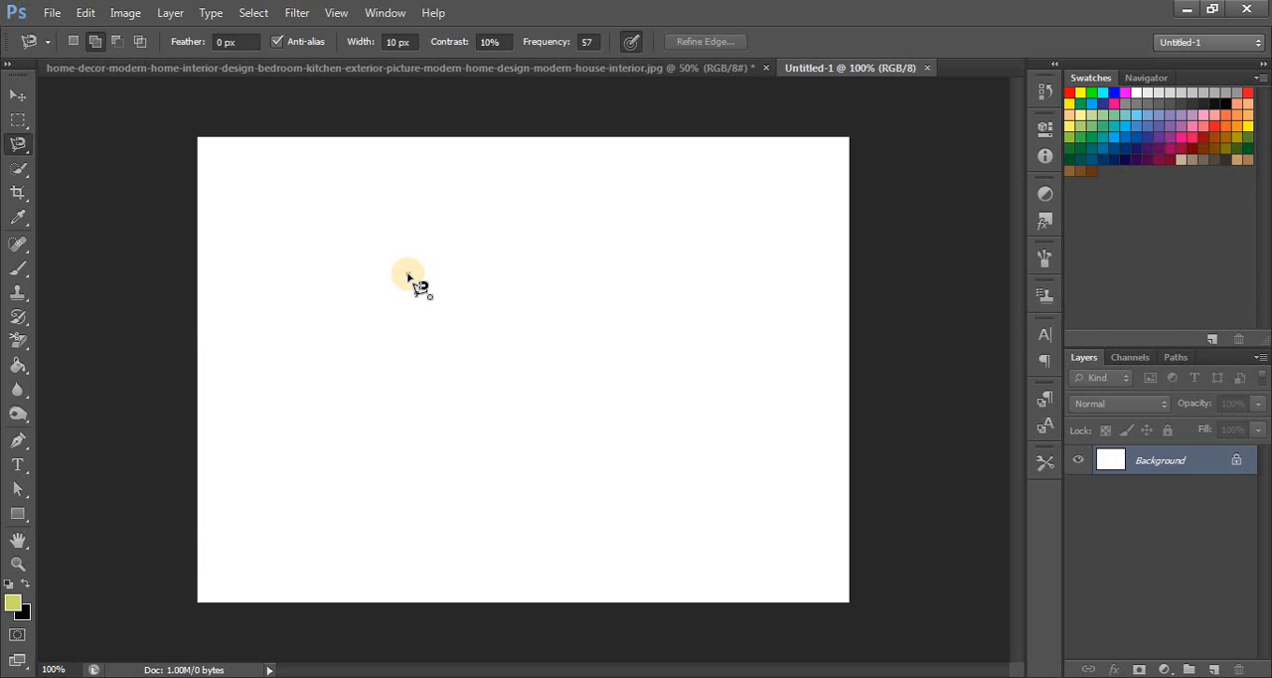
pyautogui.click(407, 274)
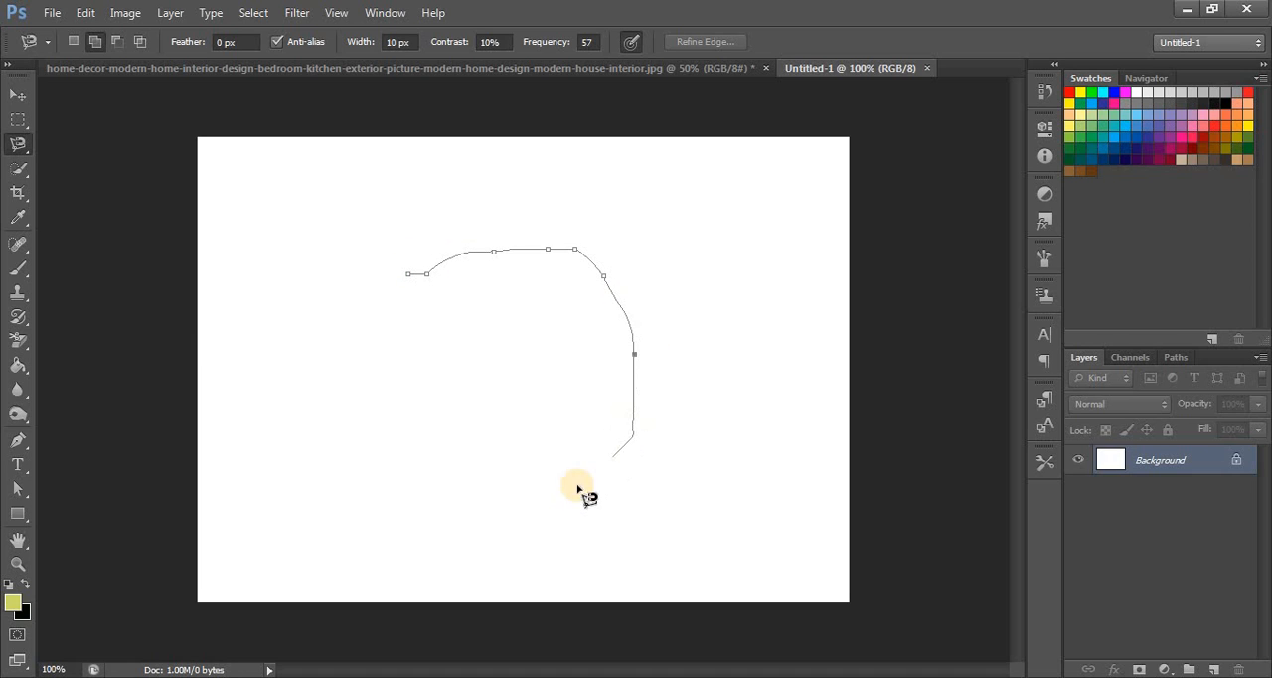
pyautogui.click(407, 275)
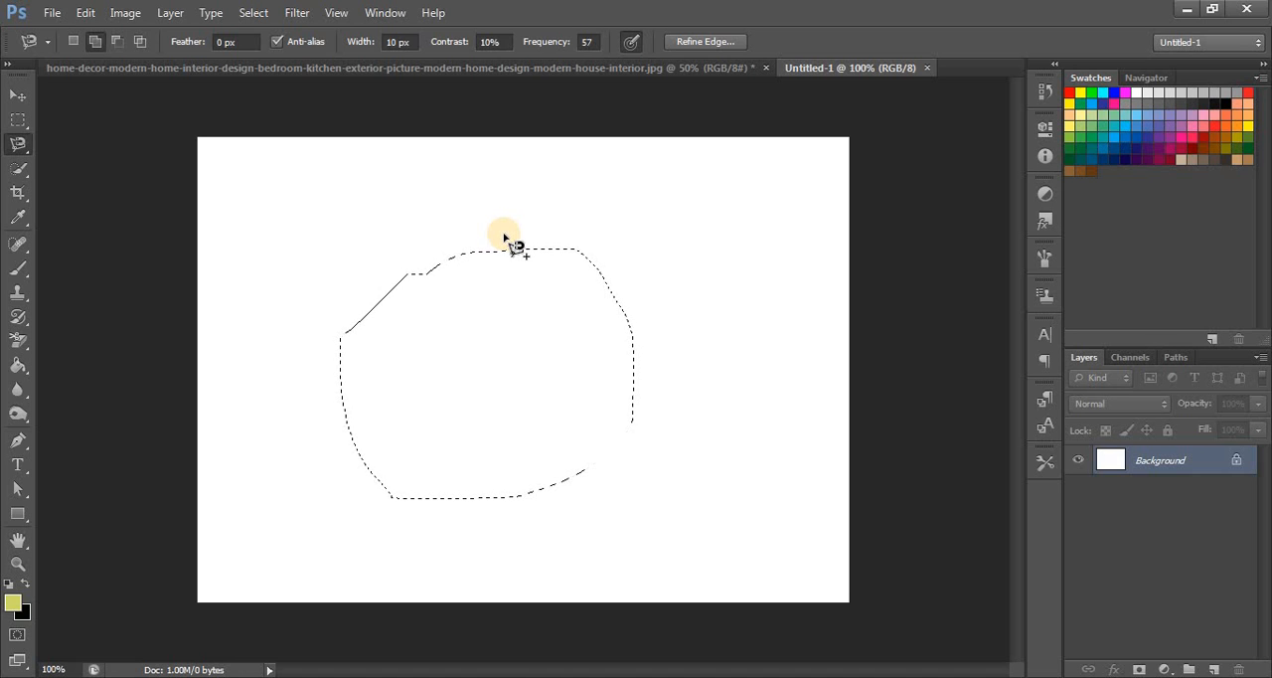
# - Switch to the living-room image and close the blank Untitled-1 document
pyautogui.click(470, 70)
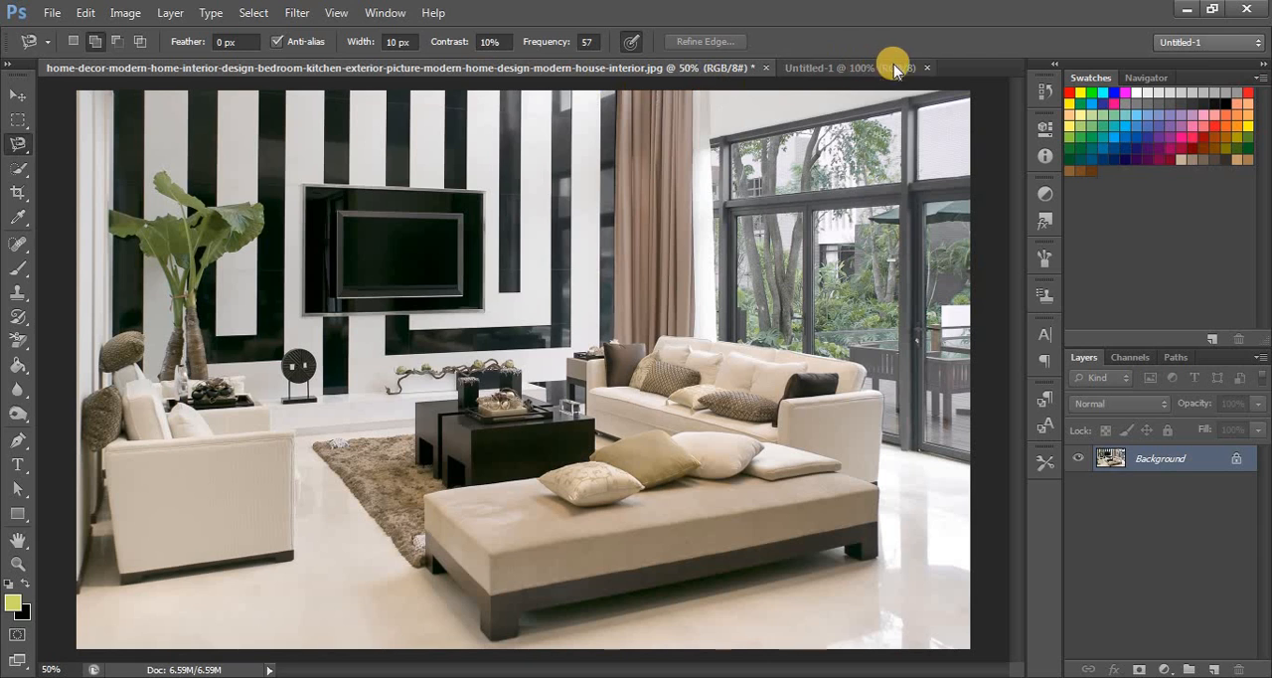
pyautogui.click(924, 66)
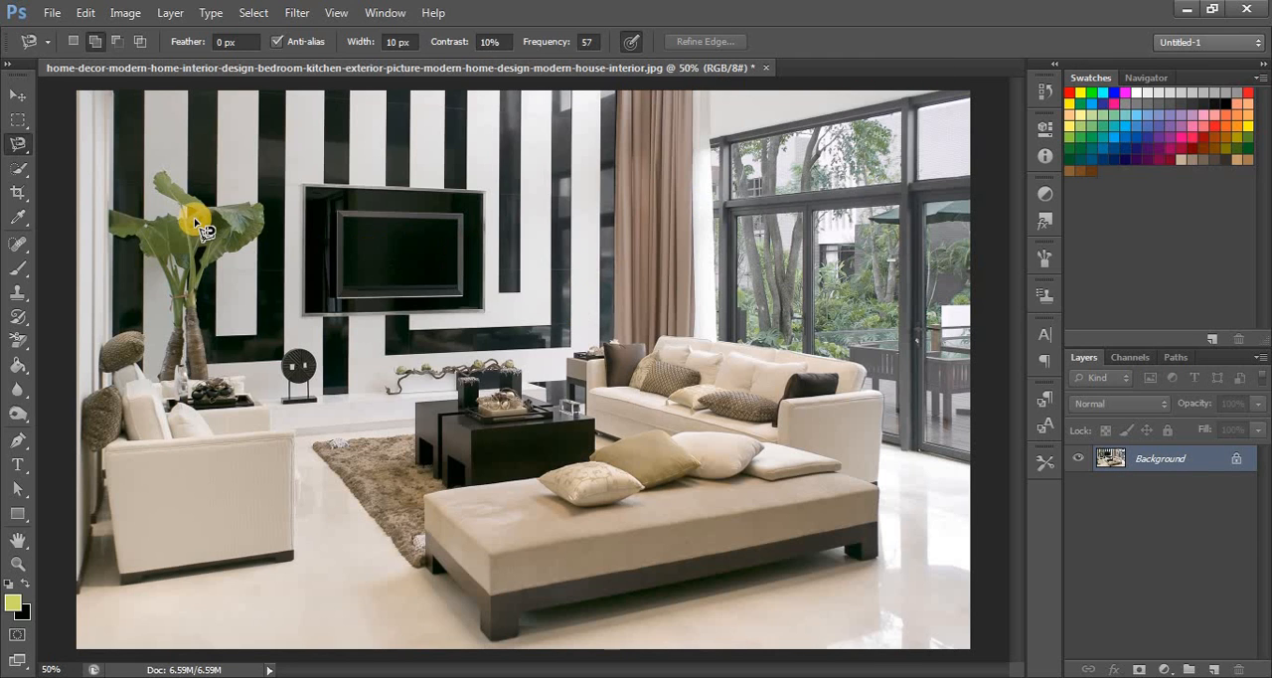
# - Draw an irregular freehand selection on the floor between the armchair and the rug with the Lasso Tool
pyautogui.click(26, 146)
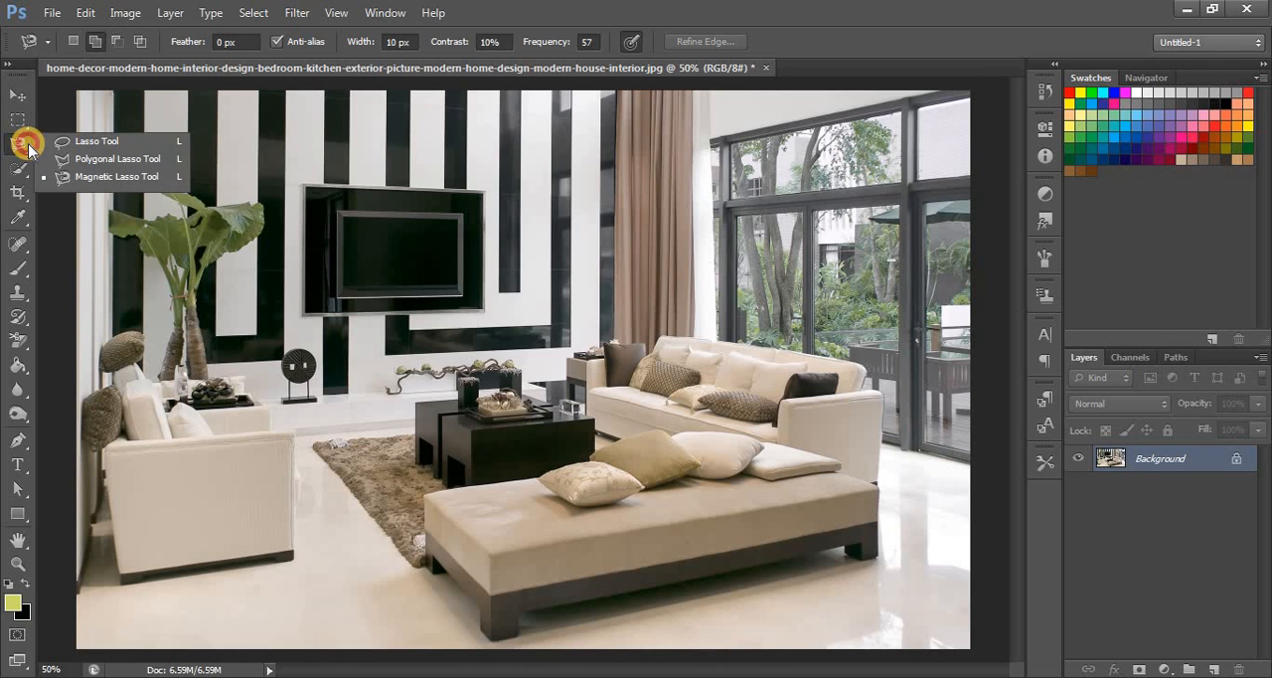
pyautogui.click(93, 137)
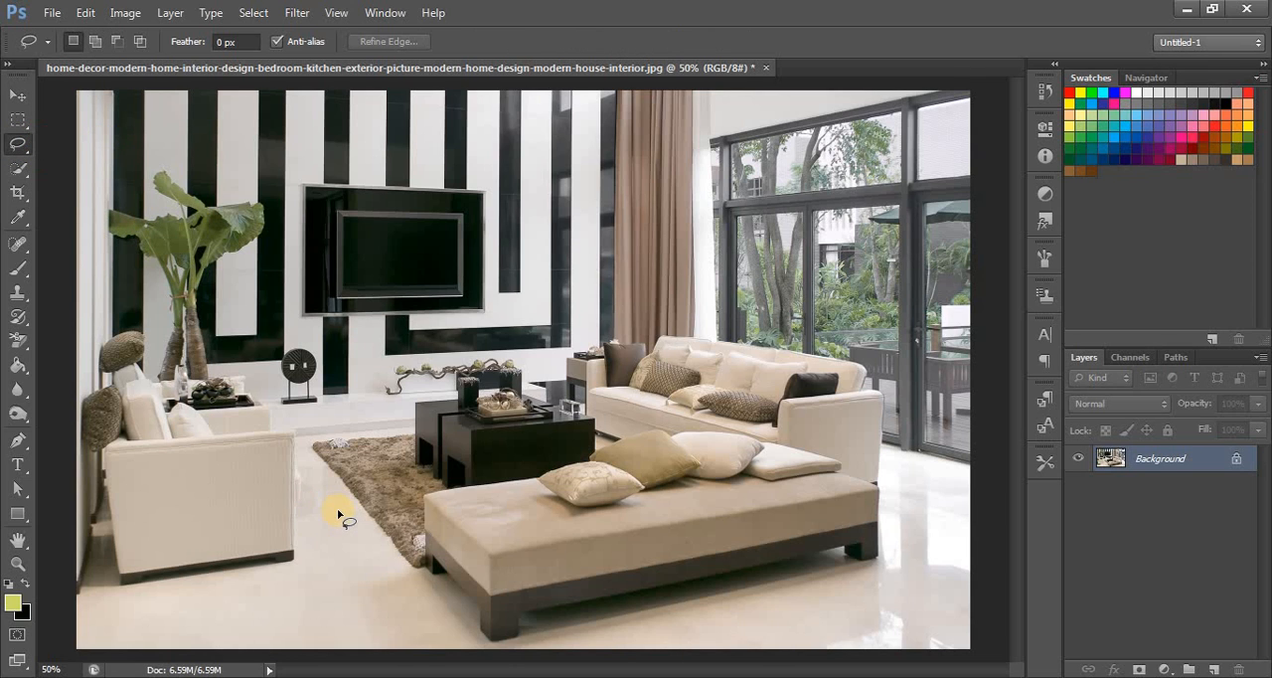
pyautogui.moveTo(337, 508)
pyautogui.mouseDown()
pyautogui.moveTo(311, 558)
pyautogui.moveTo(270, 570)
pyautogui.moveTo(318, 598)
pyautogui.moveTo(371, 578)
pyautogui.moveTo(339, 509)
pyautogui.mouseUp()
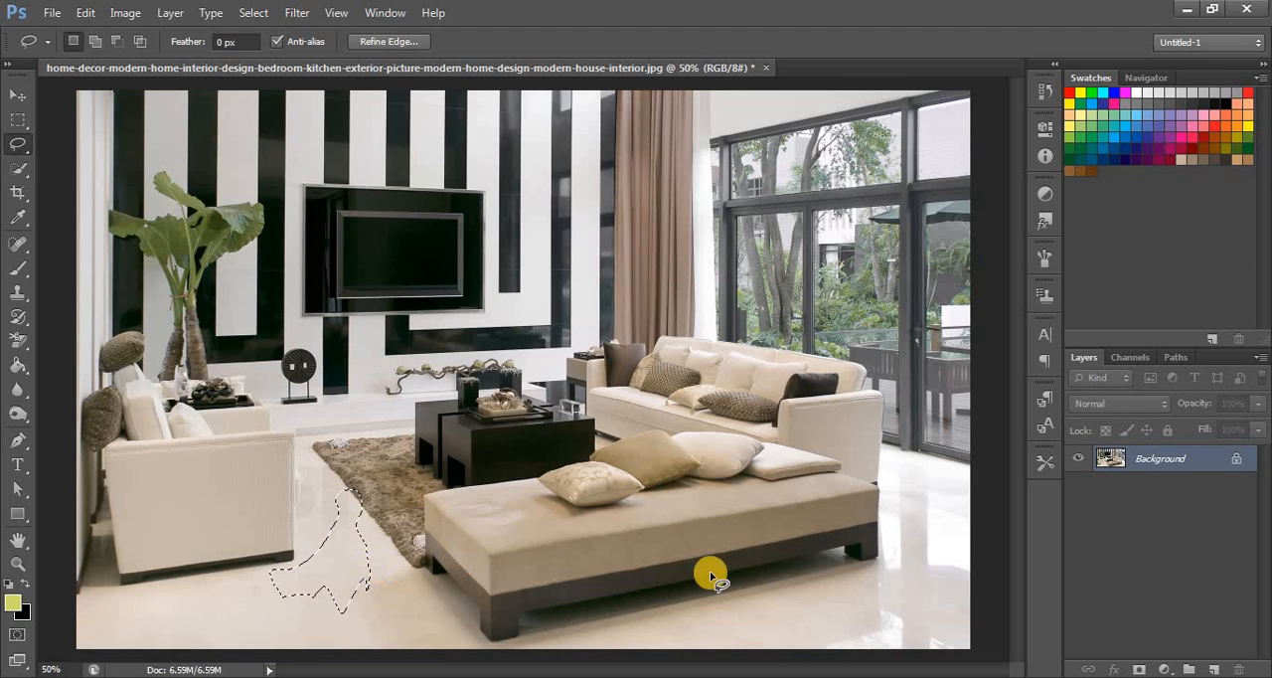
# - Fill the floor selection with the yellow-green foreground colour on a new layer, and deselect it
pyautogui.click(1213, 669)
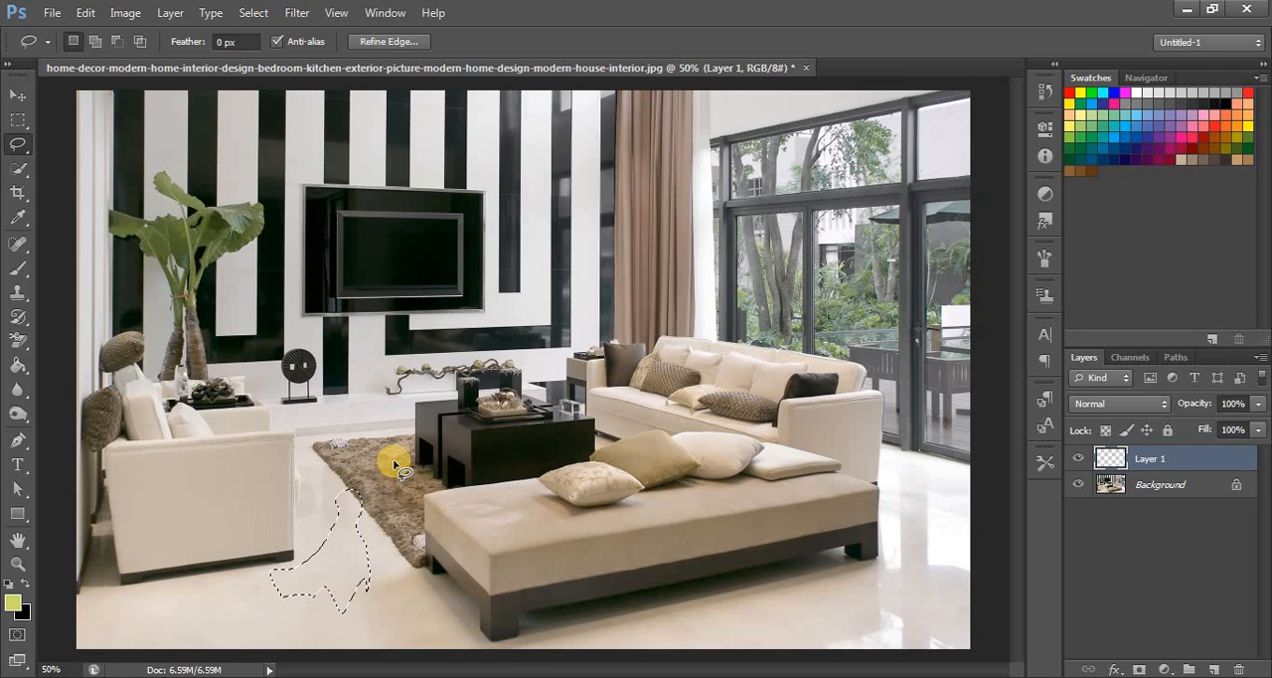
pyautogui.hotkey('alt', 'BackSpace')
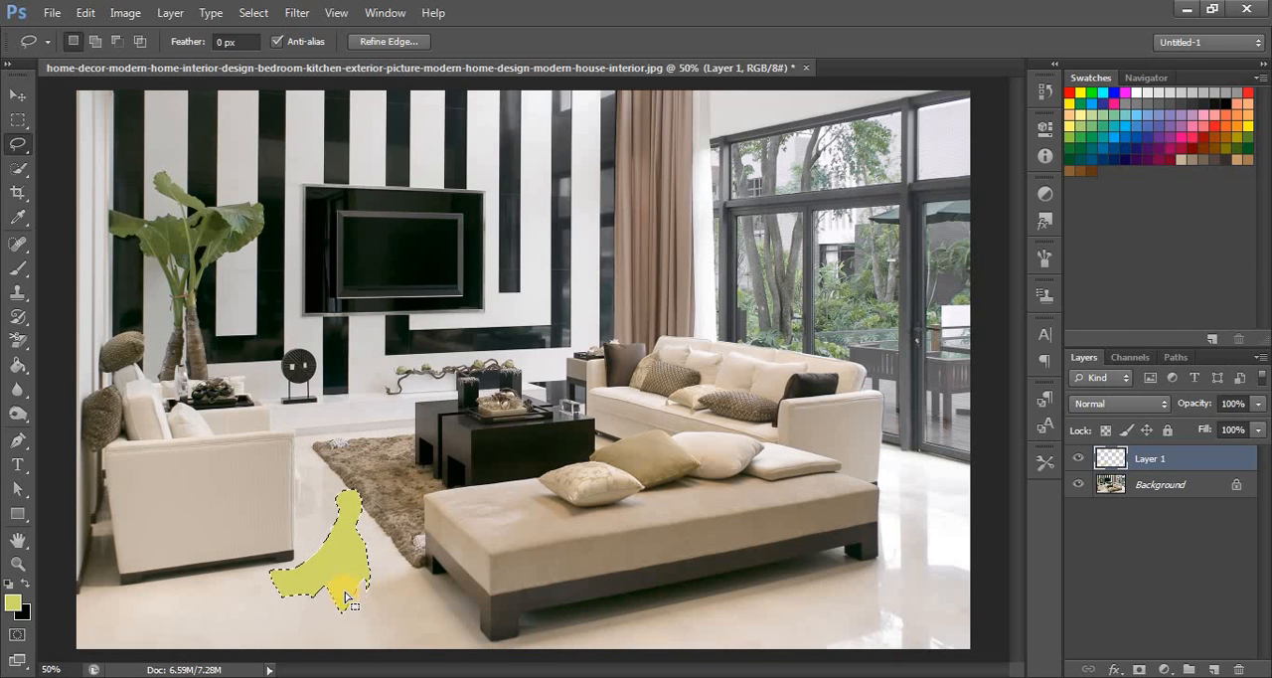
pyautogui.hotkey('ctrl', 'd')
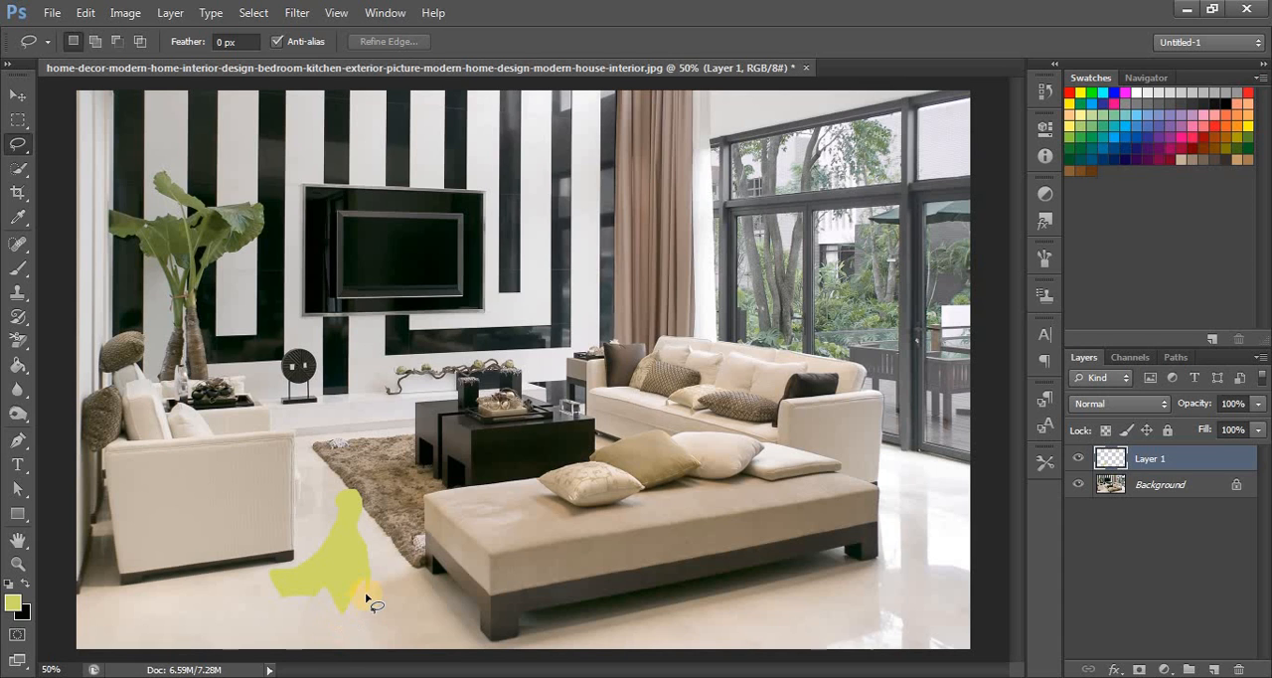
# - Move the yellow-green shape across the room and back to the rug, and delete its layer
pyautogui.click(18, 94)
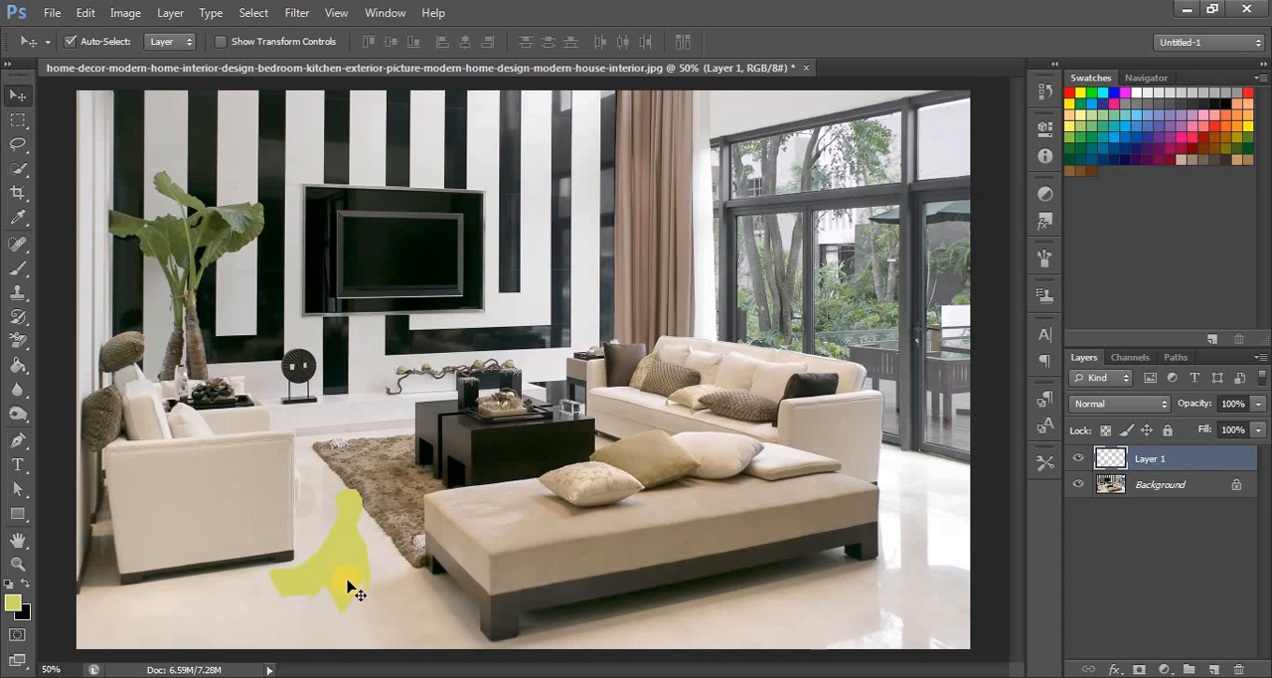
pyautogui.moveTo(343, 561)
pyautogui.mouseDown()
pyautogui.moveTo(457, 627)
pyautogui.moveTo(908, 582)
pyautogui.moveTo(897, 530)
pyautogui.moveTo(939, 563)
pyautogui.mouseUp()
pyautogui.moveTo(865, 586)
pyautogui.mouseDown()
pyautogui.moveTo(272, 592)
pyautogui.moveTo(352, 587)
pyautogui.moveTo(345, 512)
pyautogui.mouseUp()
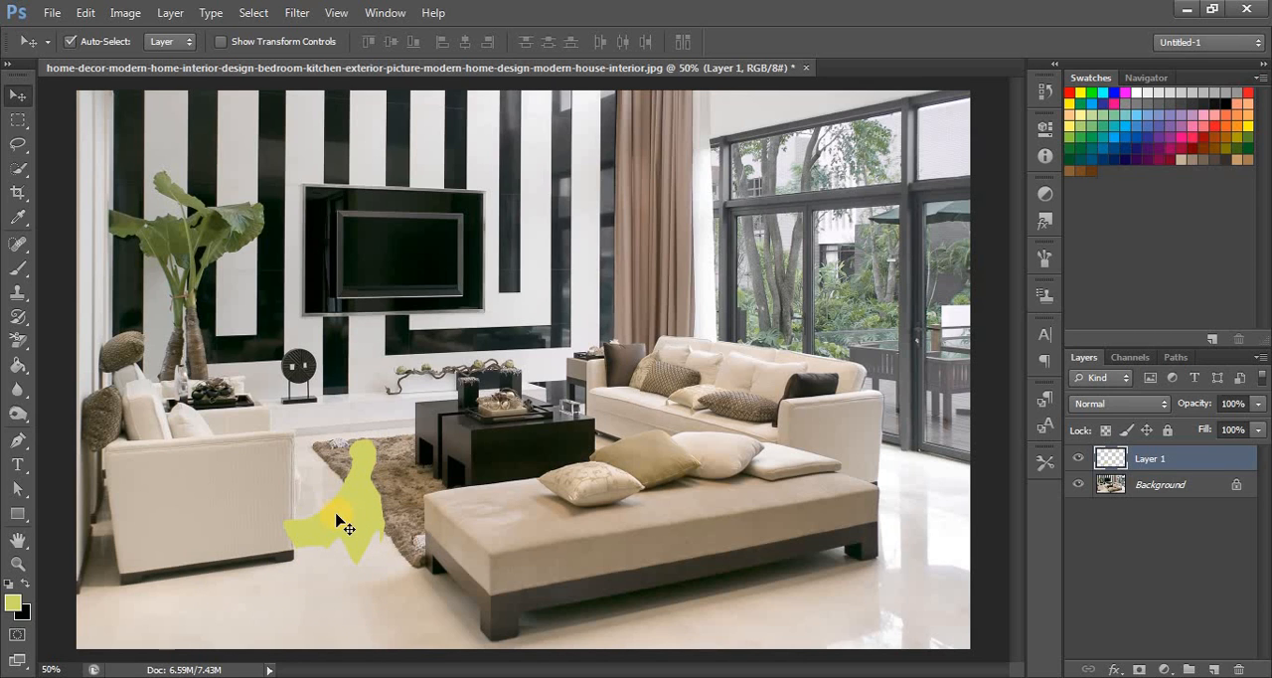
pyautogui.click(1235, 669)
pyautogui.click(533, 273)
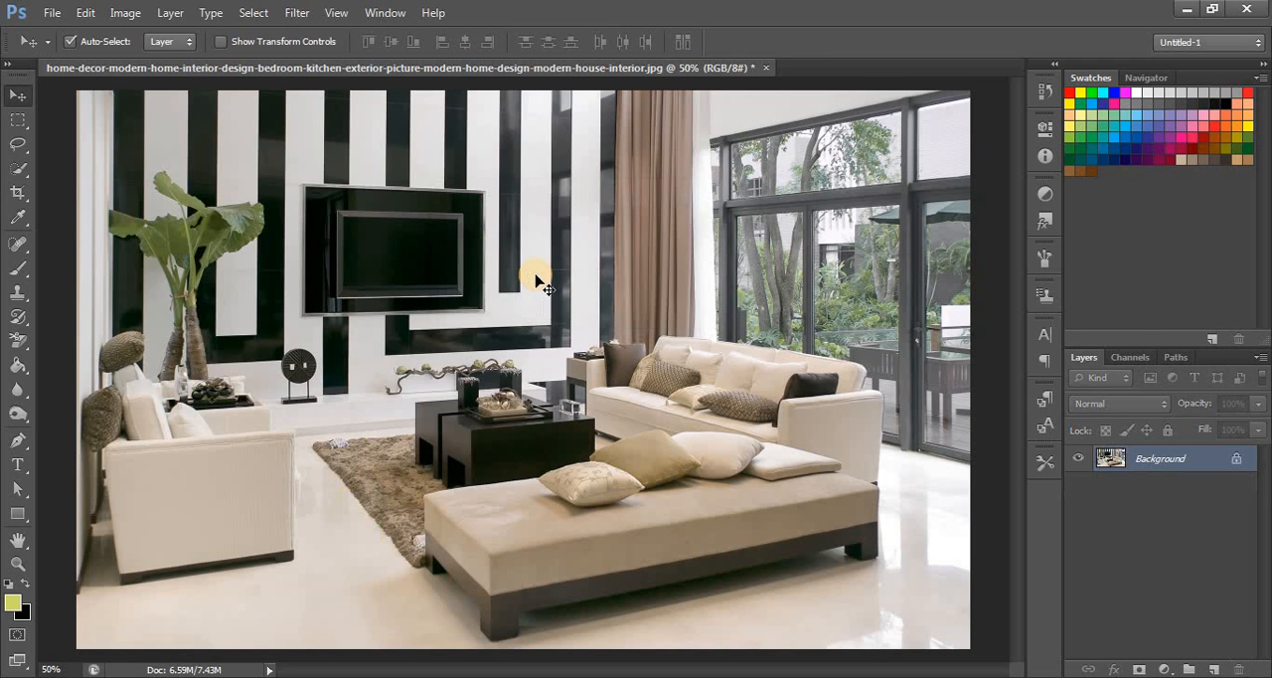
# - Select the black TV wall panel by tracing its four corners with the Polygonal Lasso Tool
pyautogui.click(20, 145)
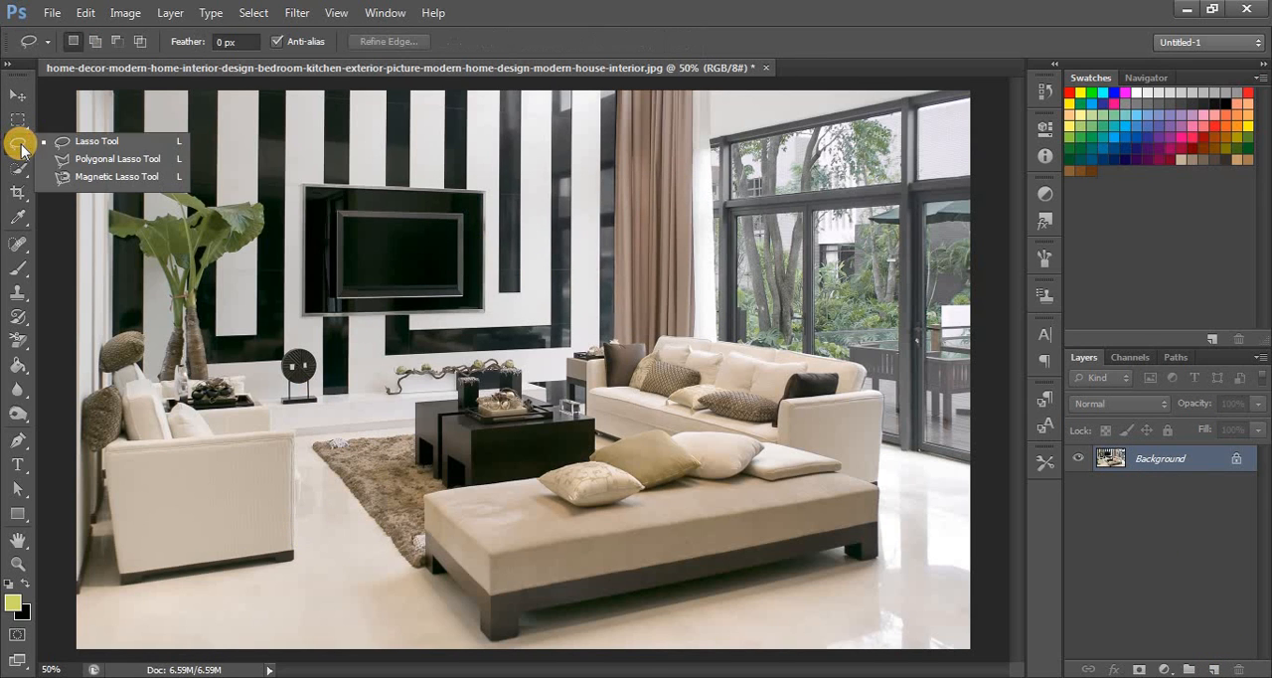
pyautogui.click(102, 161)
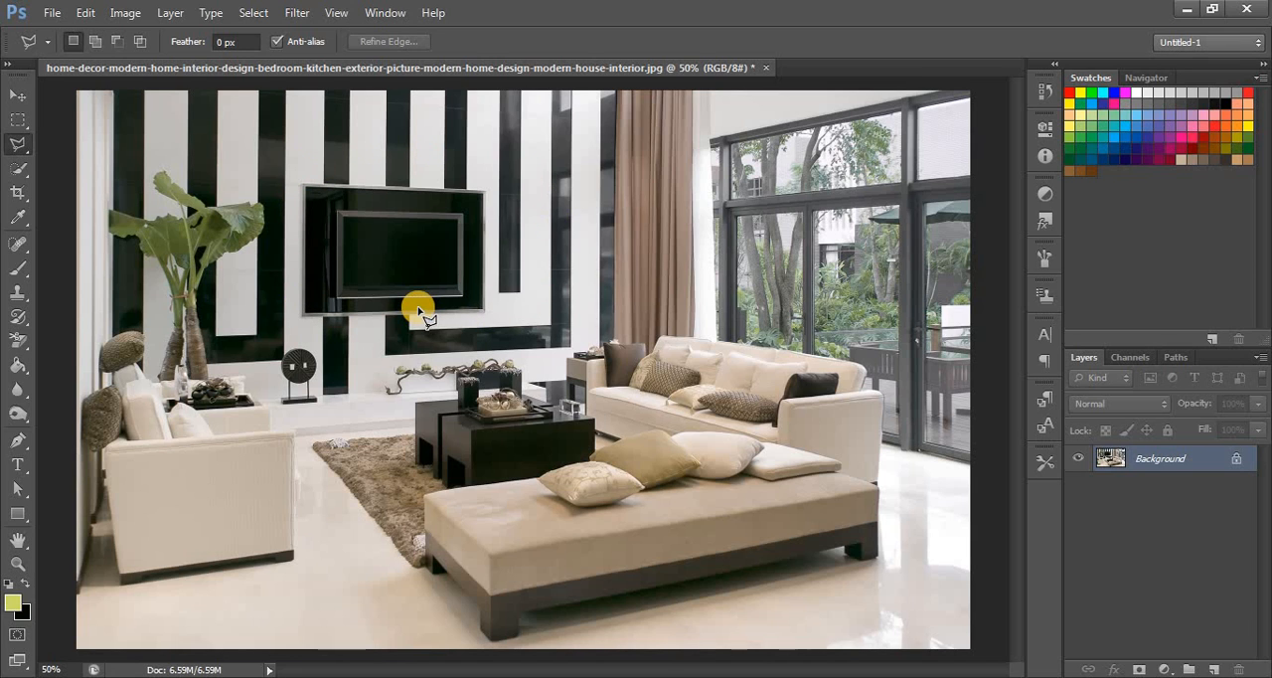
pyautogui.click(305, 186)
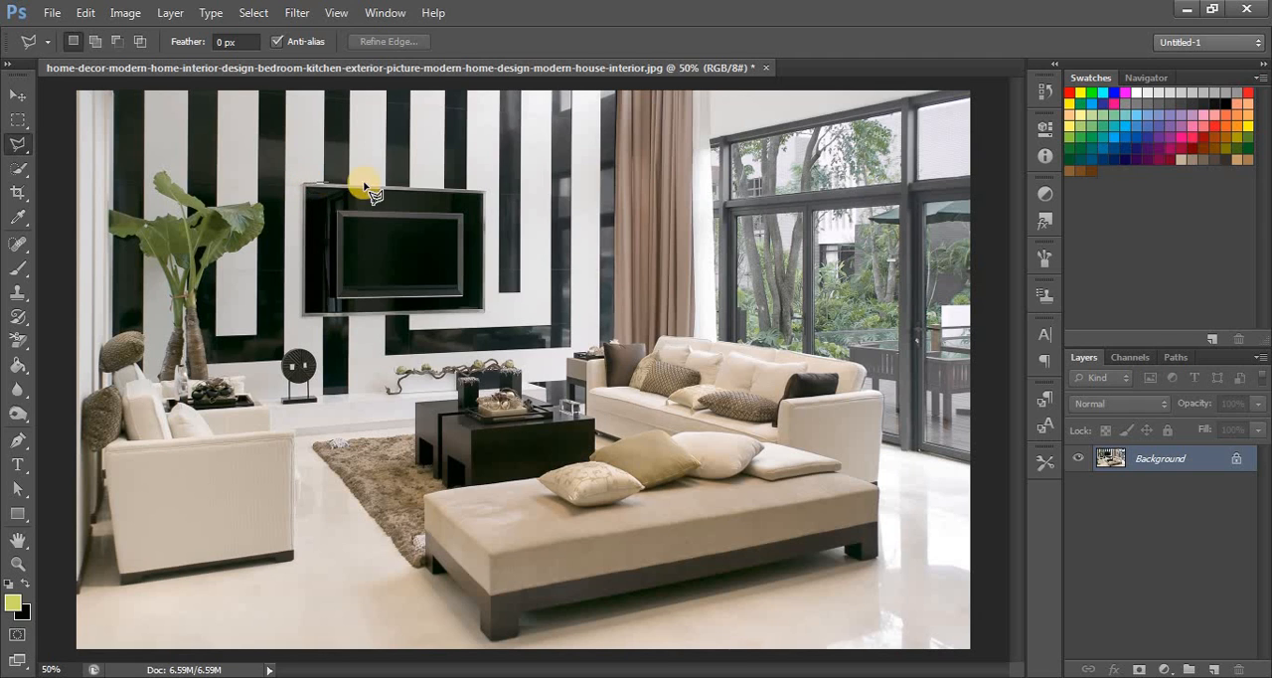
pyautogui.click(484, 190)
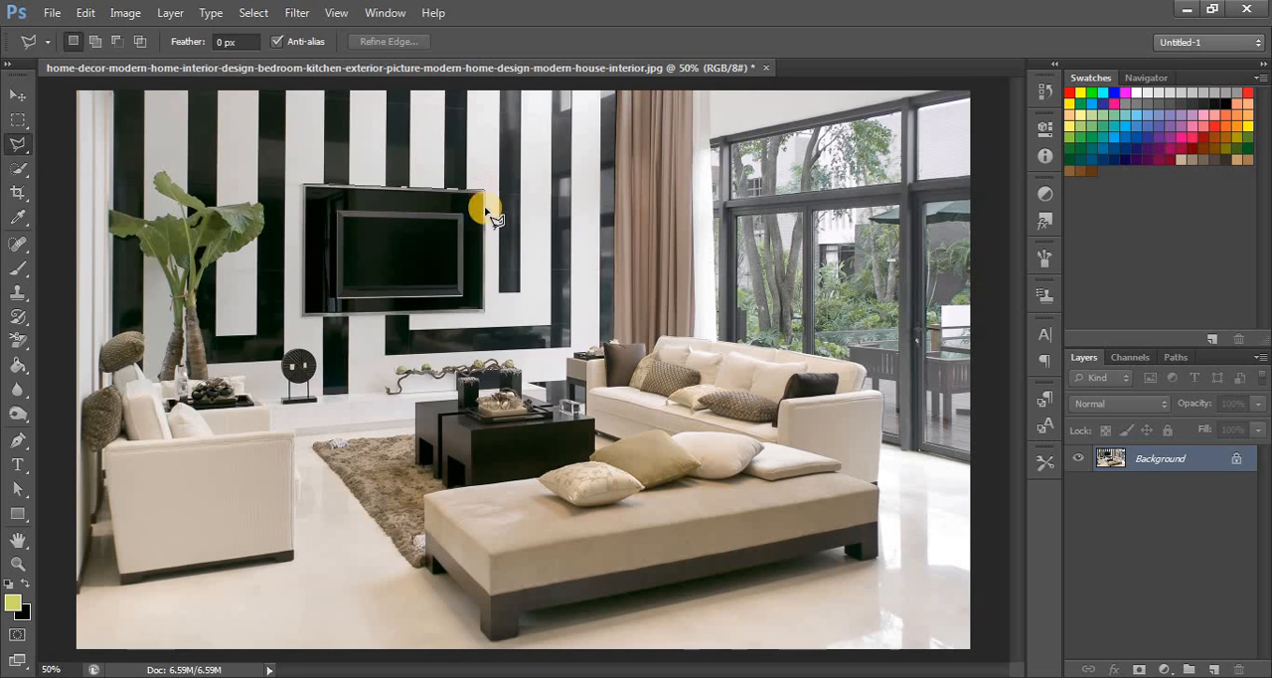
pyautogui.click(484, 314)
pyautogui.click(303, 317)
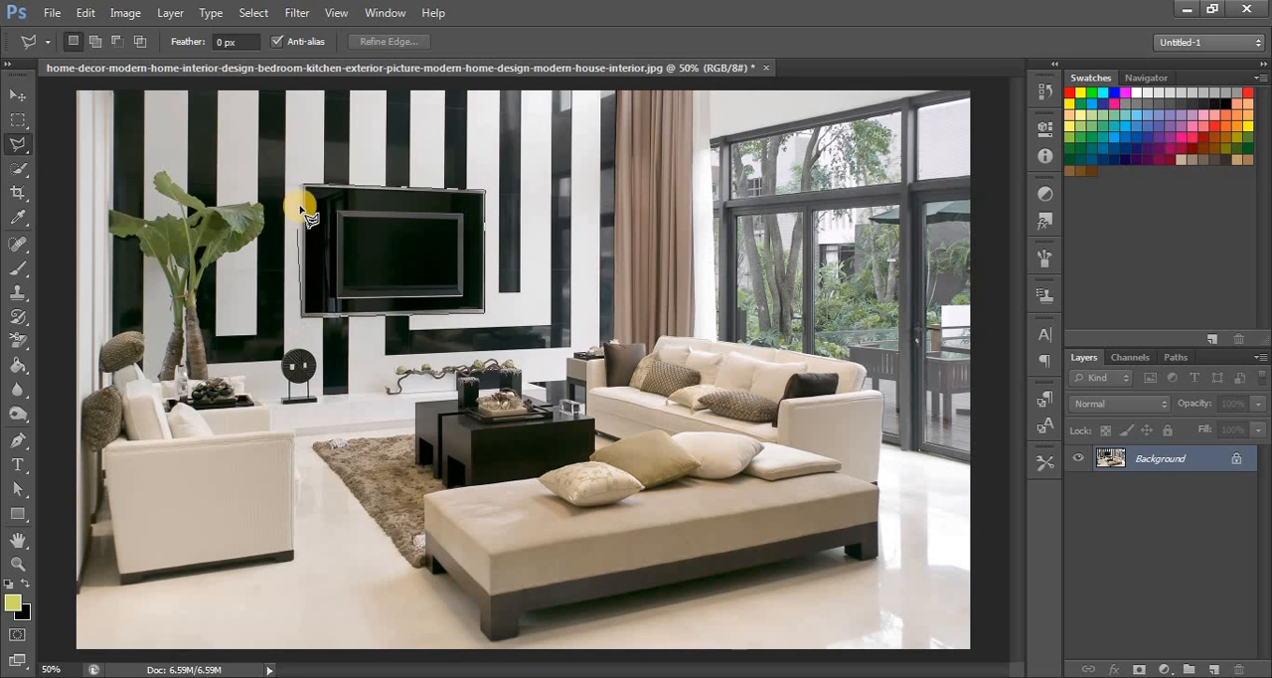
pyautogui.click(304, 186)
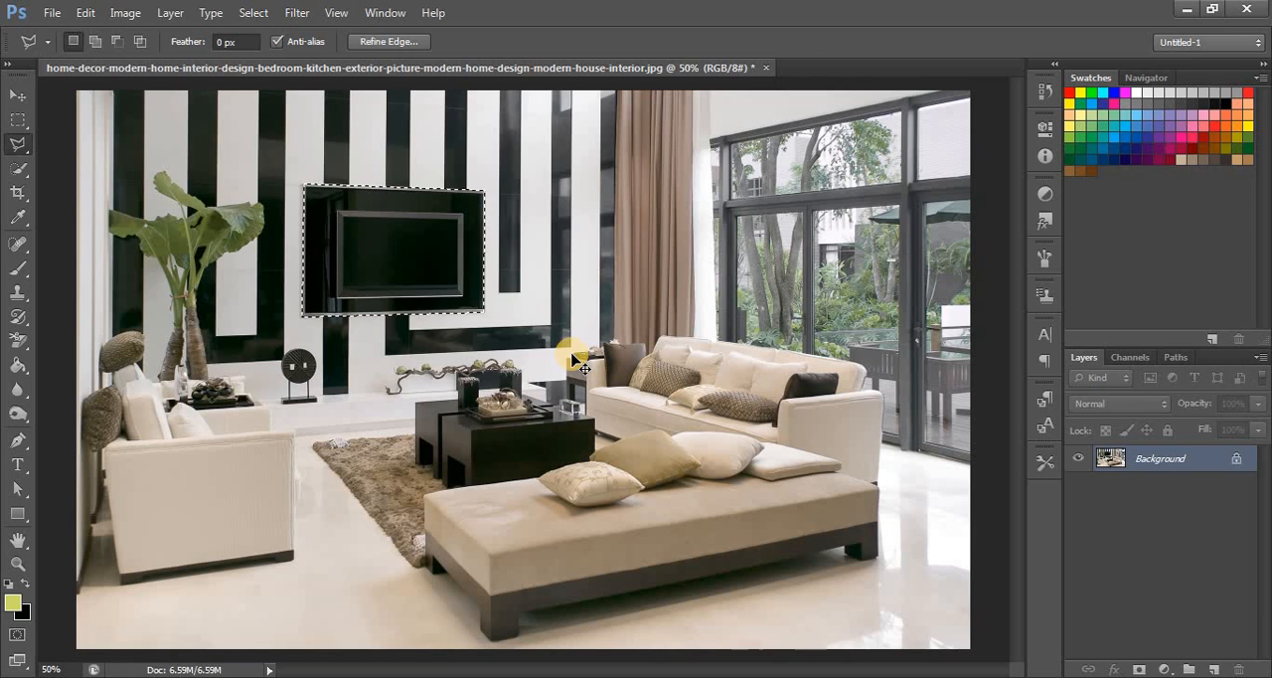
# - Copy the selected TV panel to a new layer and check the cutout by temporarily hiding the Background layer
pyautogui.hotkey('ctrl', 'j')
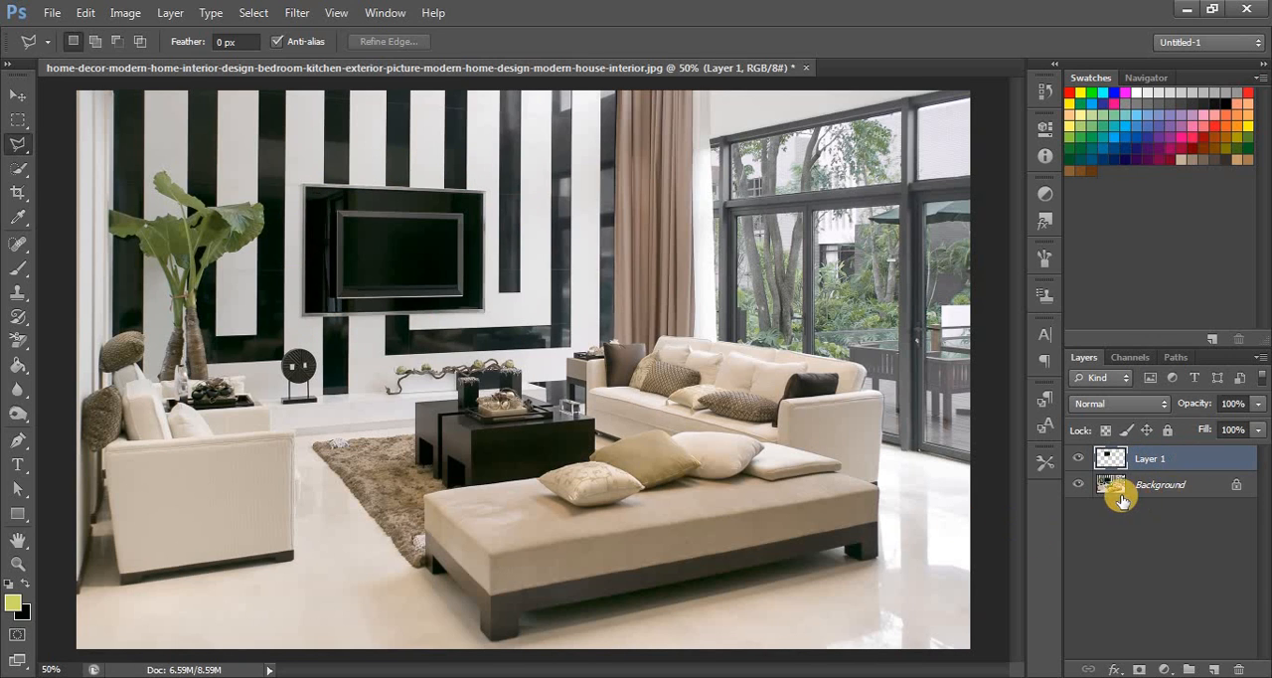
pyautogui.click(1077, 485)
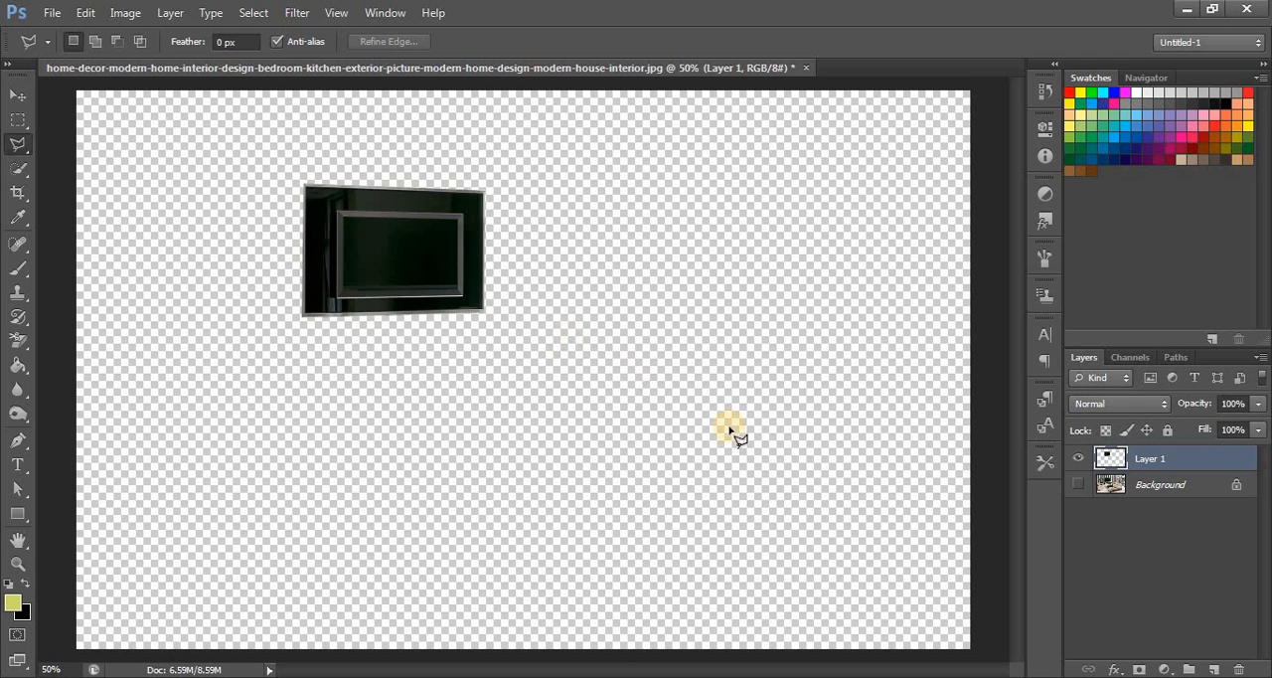
pyautogui.click(1077, 485)
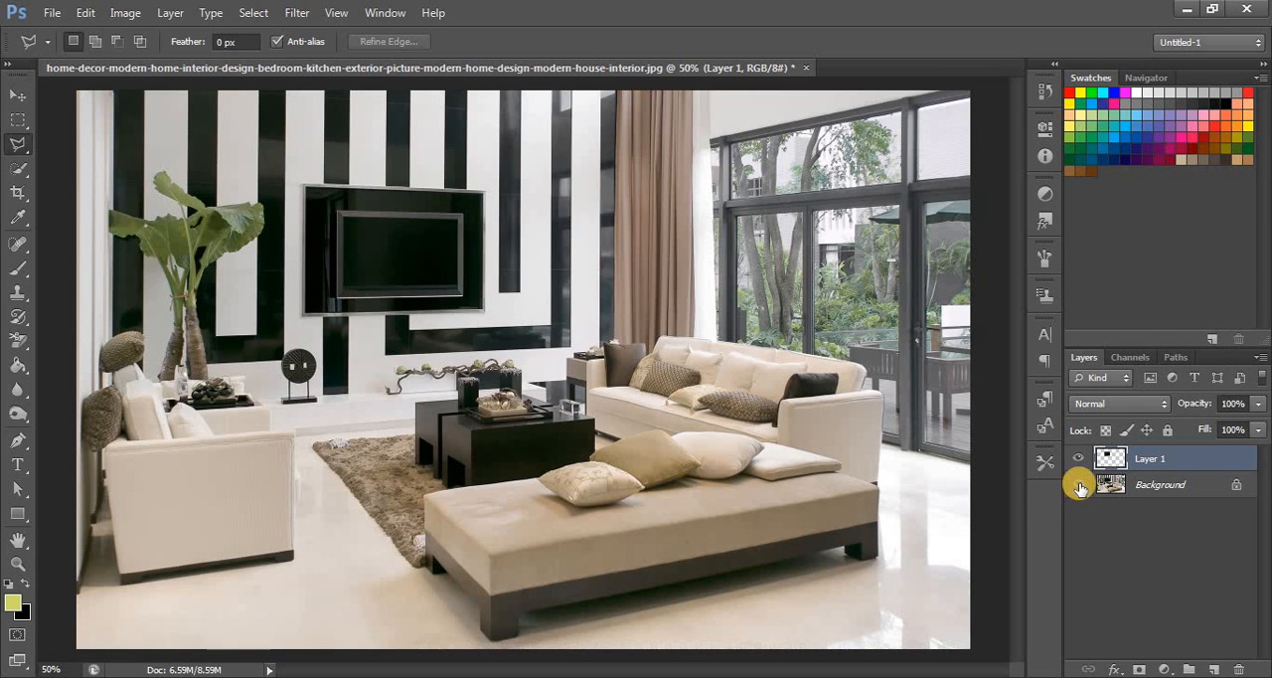
# - Select the potted plant behind the armchair by tracing its leaves and trunks with the Magnetic Lasso Tool
pyautogui.click(20, 142)
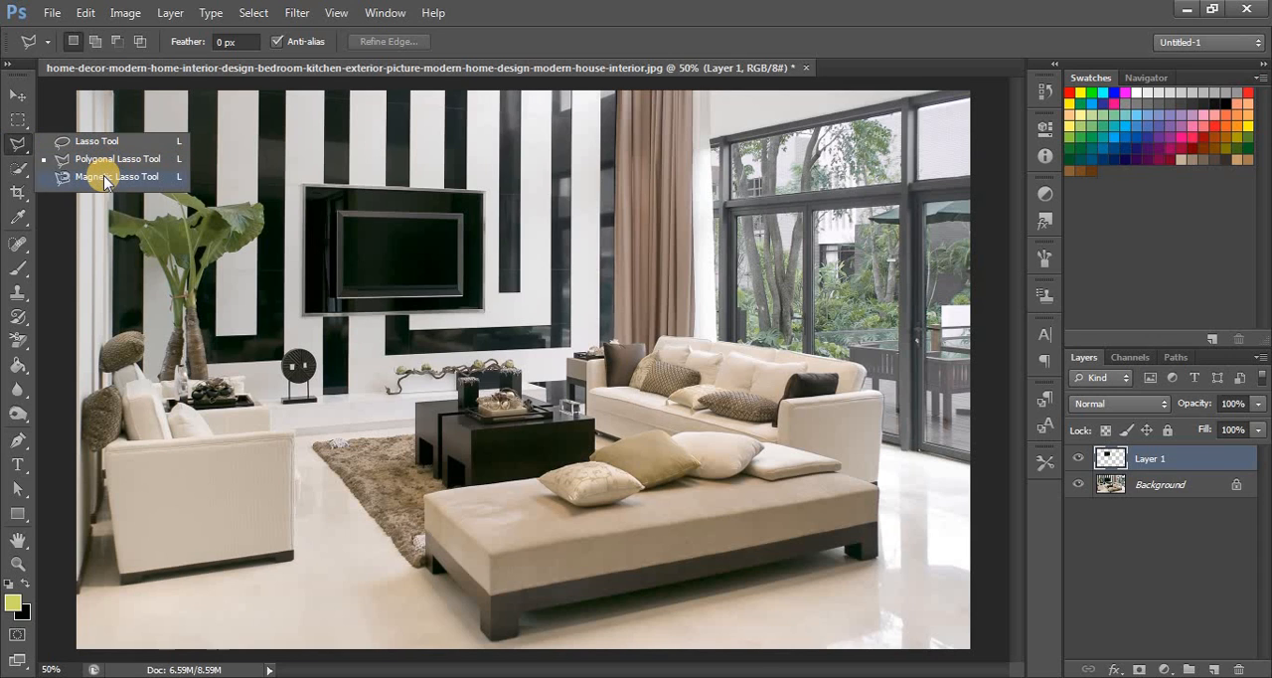
pyautogui.click(103, 175)
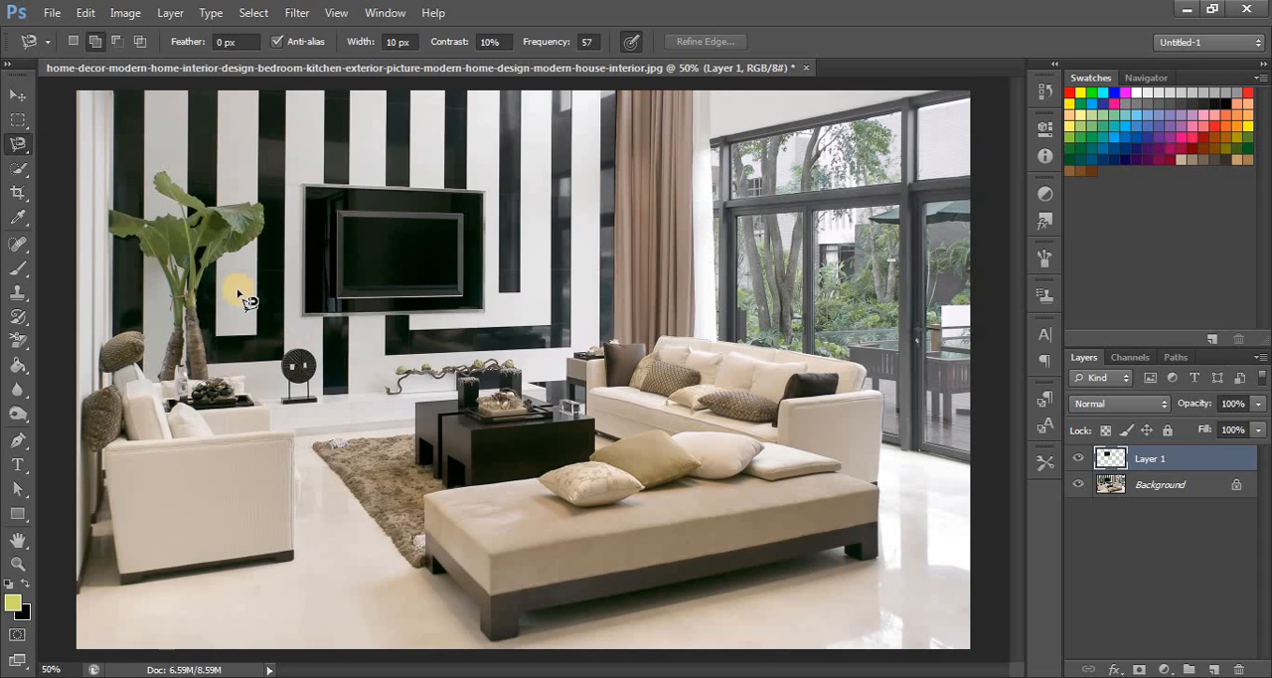
pyautogui.click(183, 217)
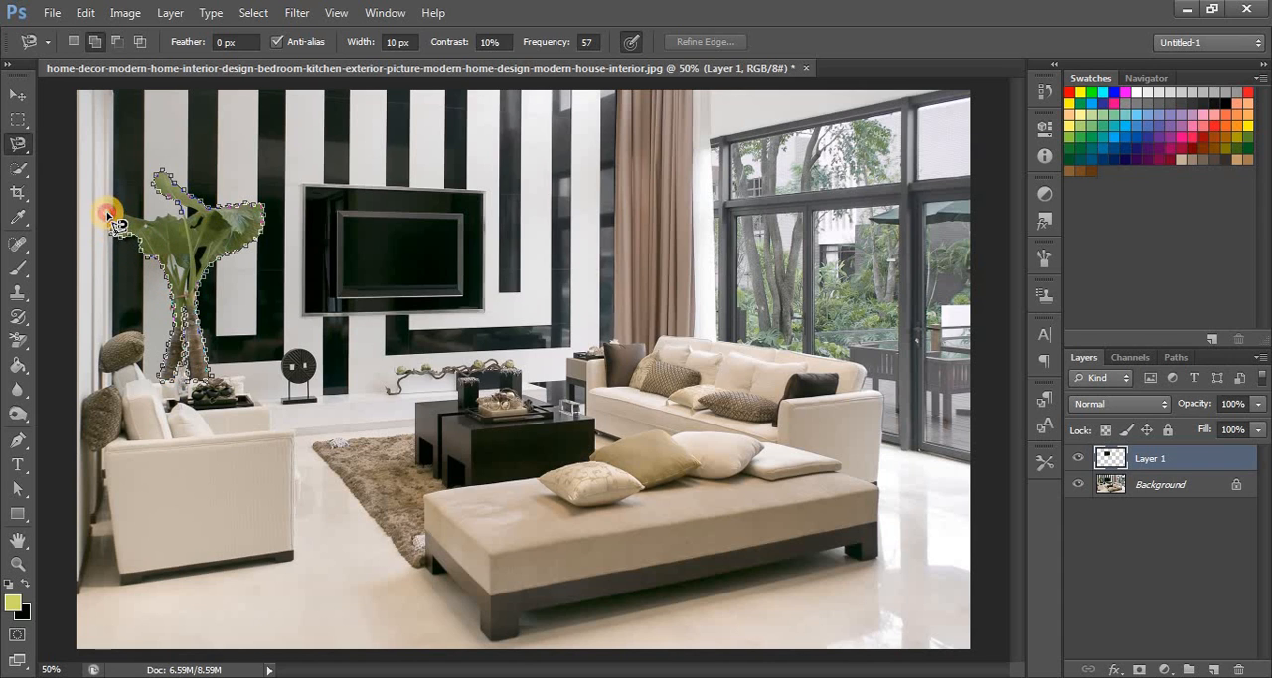
pyautogui.click(139, 223)
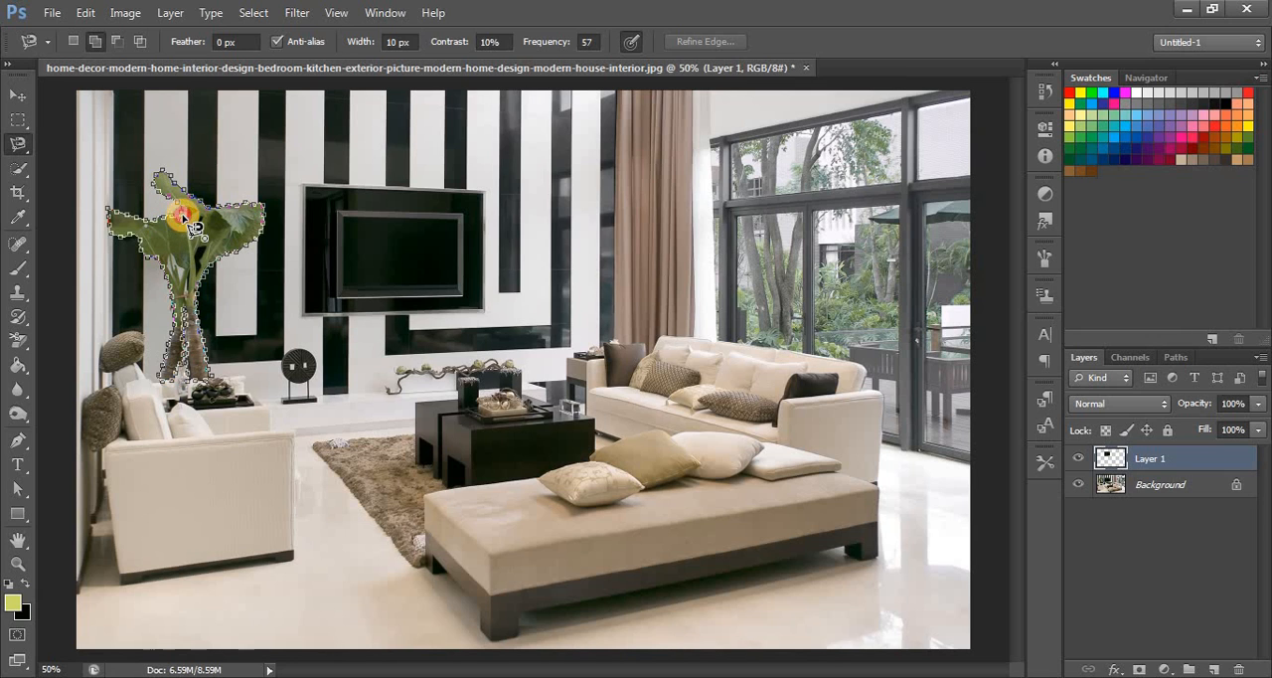
pyautogui.click(191, 222)
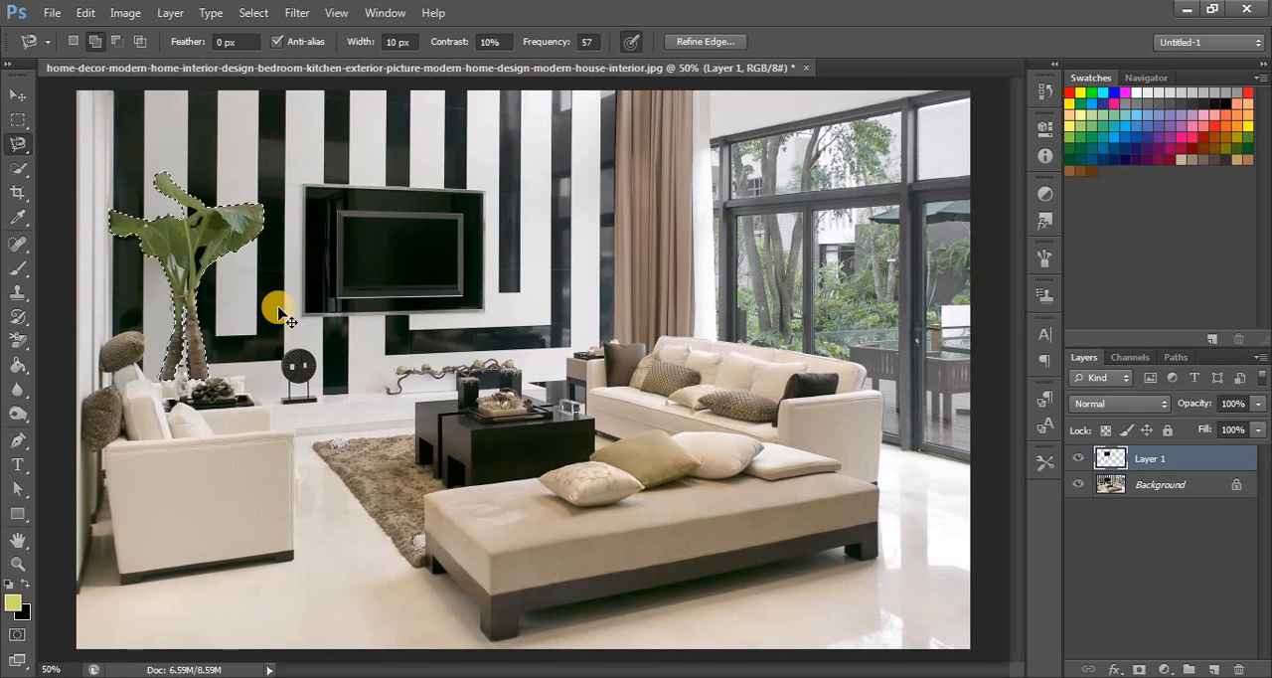
# - Try to copy the plant selection to a new layer while Layer 1 is active
pyautogui.hotkey('ctrl', 'j')
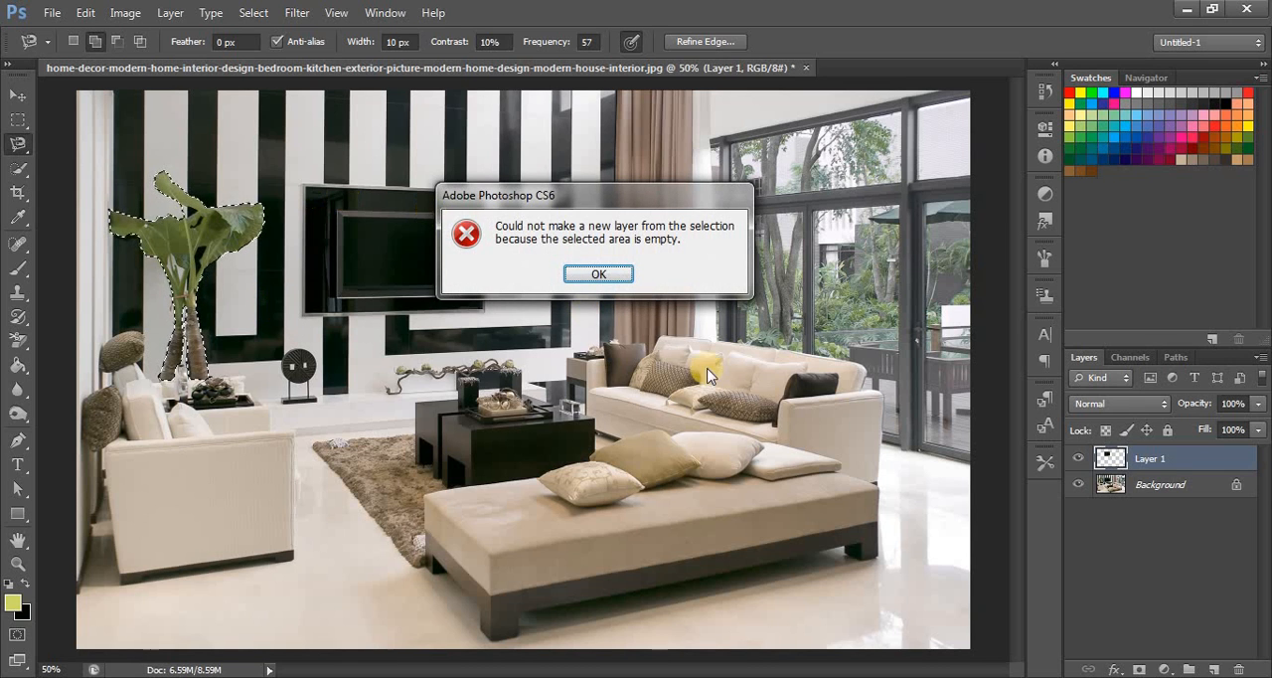
pyautogui.click(599, 274)
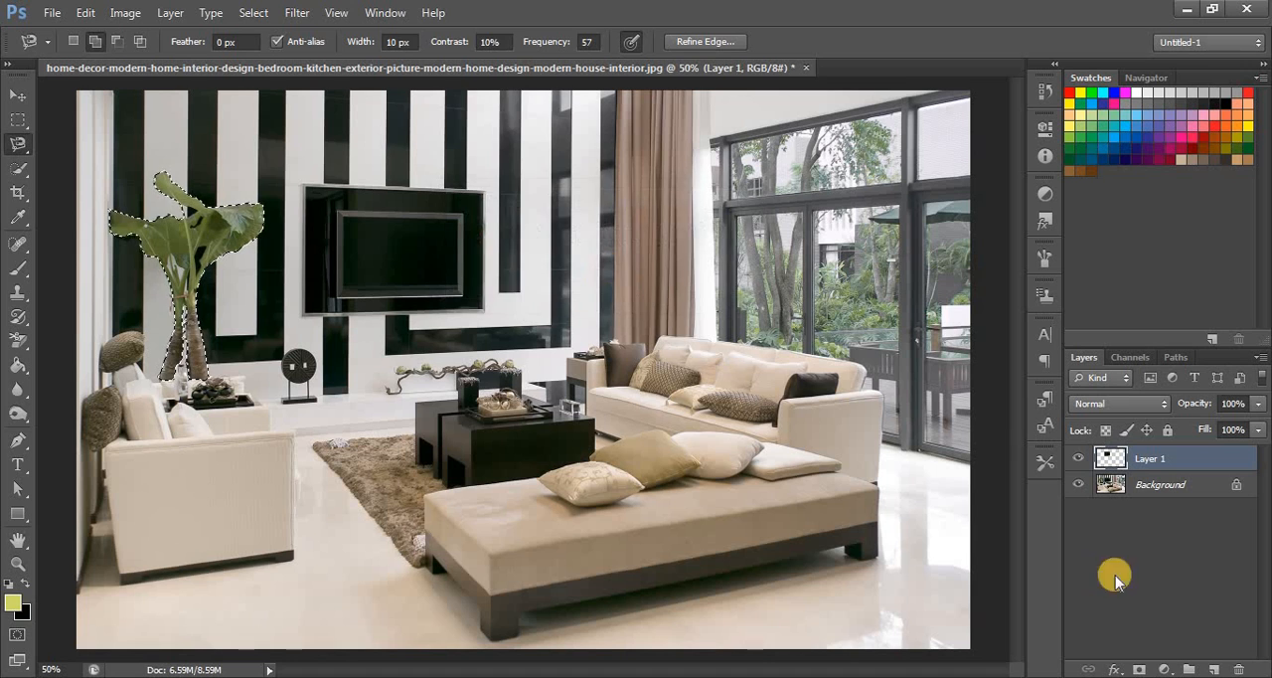
pyautogui.click(1195, 459)
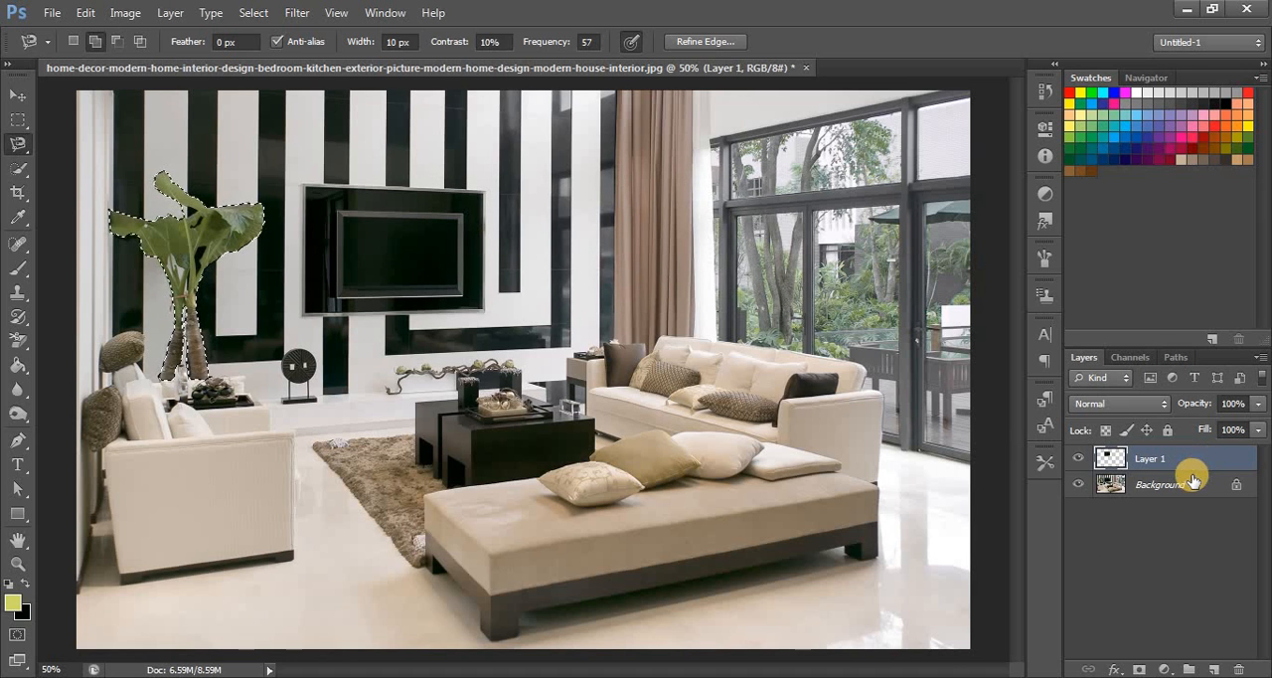
# - Make the Background layer the active layer as the source for copying the plant
pyautogui.click(1192, 488)
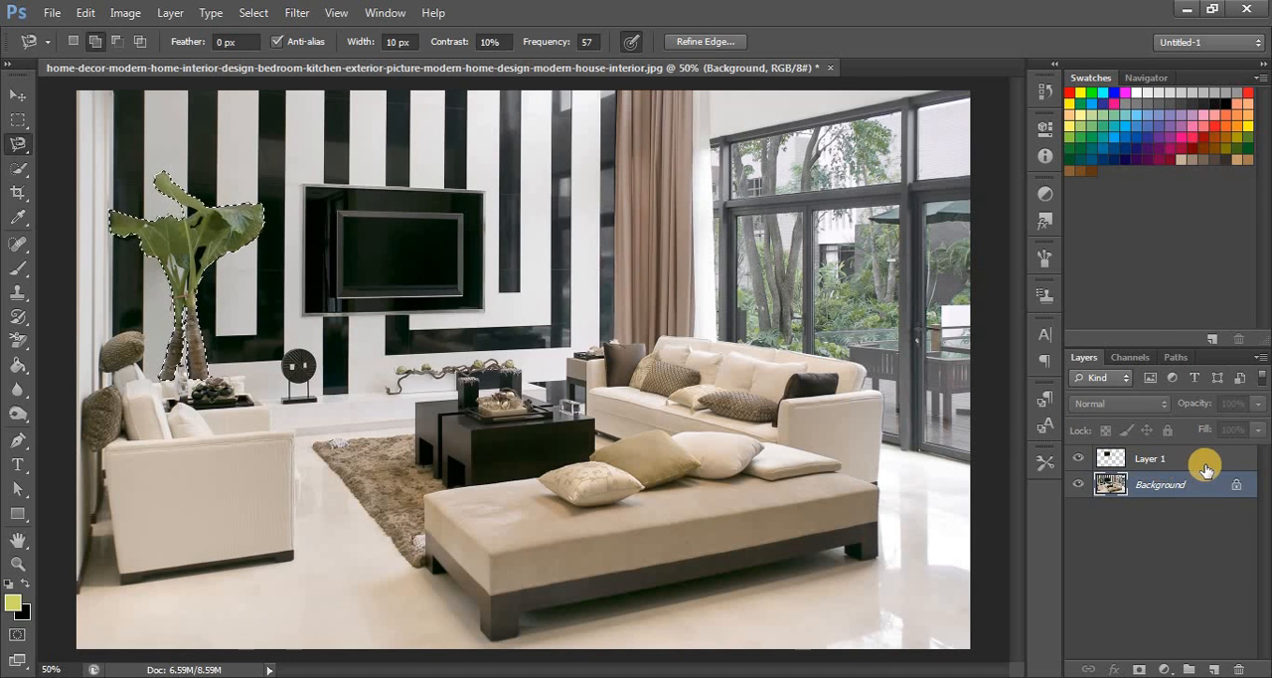
pyautogui.click(1175, 461)
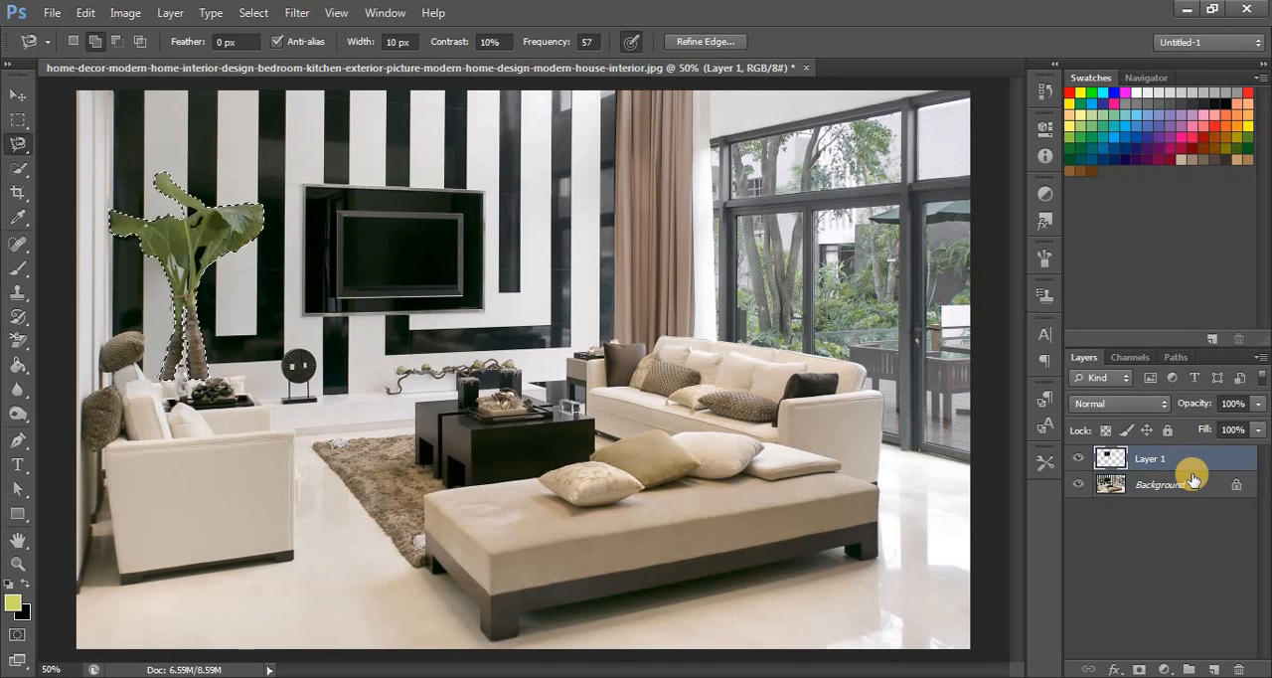
pyautogui.click(1188, 489)
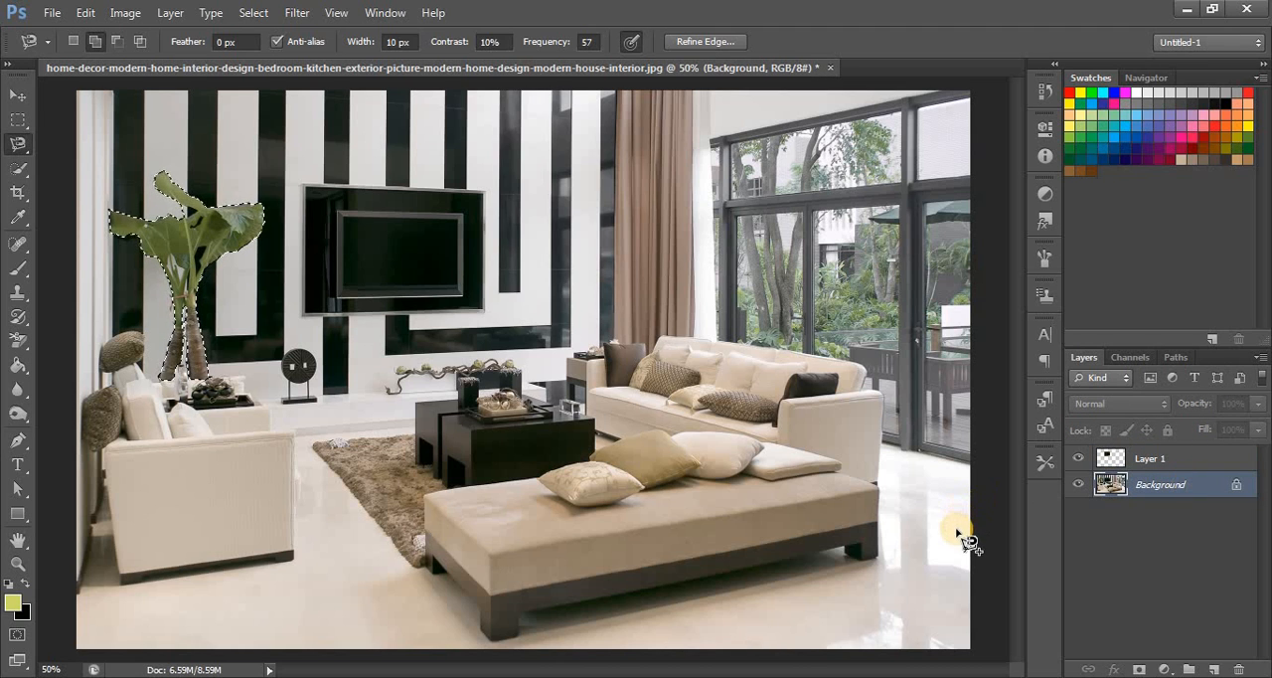
# - Reselect the potted plant behind the armchair by tracing its outline again with the Magnetic Lasso Tool
pyautogui.click(960, 566)
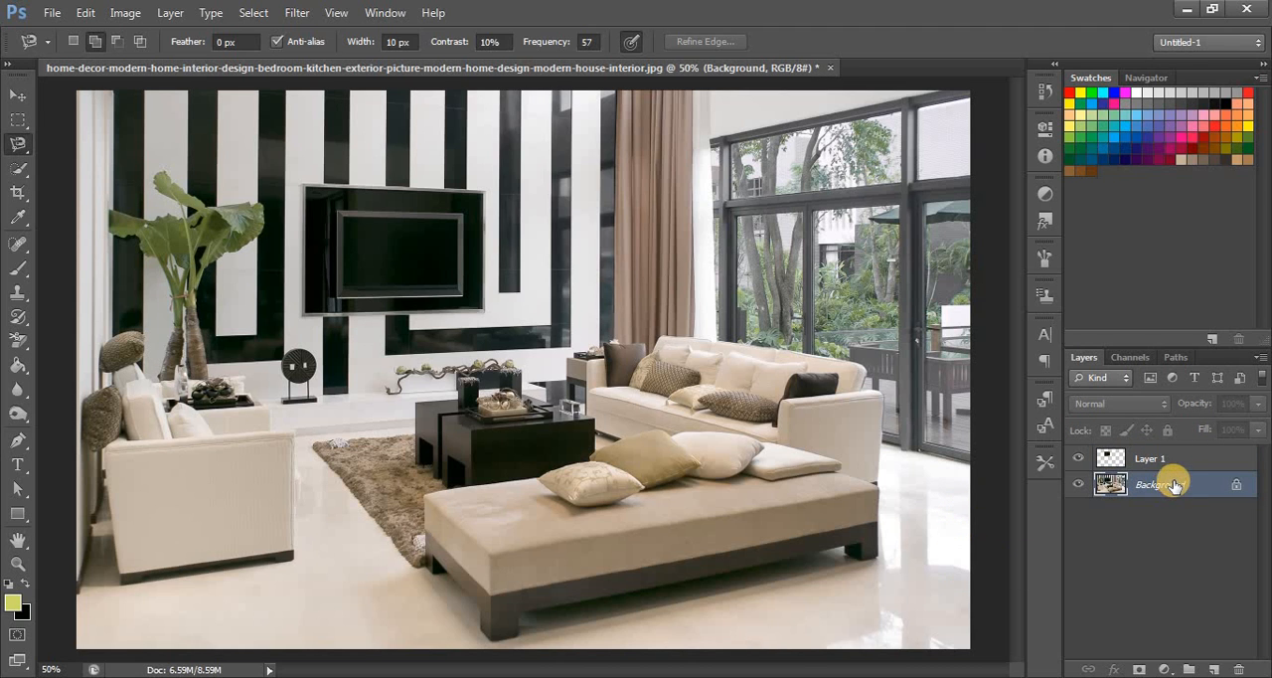
pyautogui.moveTo(178, 200)
pyautogui.mouseDown()
pyautogui.moveTo(154, 181)
pyautogui.moveTo(165, 173)
pyautogui.moveTo(211, 209)
pyautogui.moveTo(264, 212)
pyautogui.moveTo(258, 242)
pyautogui.moveTo(211, 265)
pyautogui.moveTo(195, 293)
pyautogui.moveTo(210, 380)
pyautogui.moveTo(191, 375)
pyautogui.moveTo(189, 310)
pyautogui.moveTo(179, 368)
pyautogui.moveTo(158, 386)
pyautogui.moveTo(174, 295)
pyautogui.moveTo(116, 218)
pyautogui.mouseUp()
pyautogui.click(116, 215)
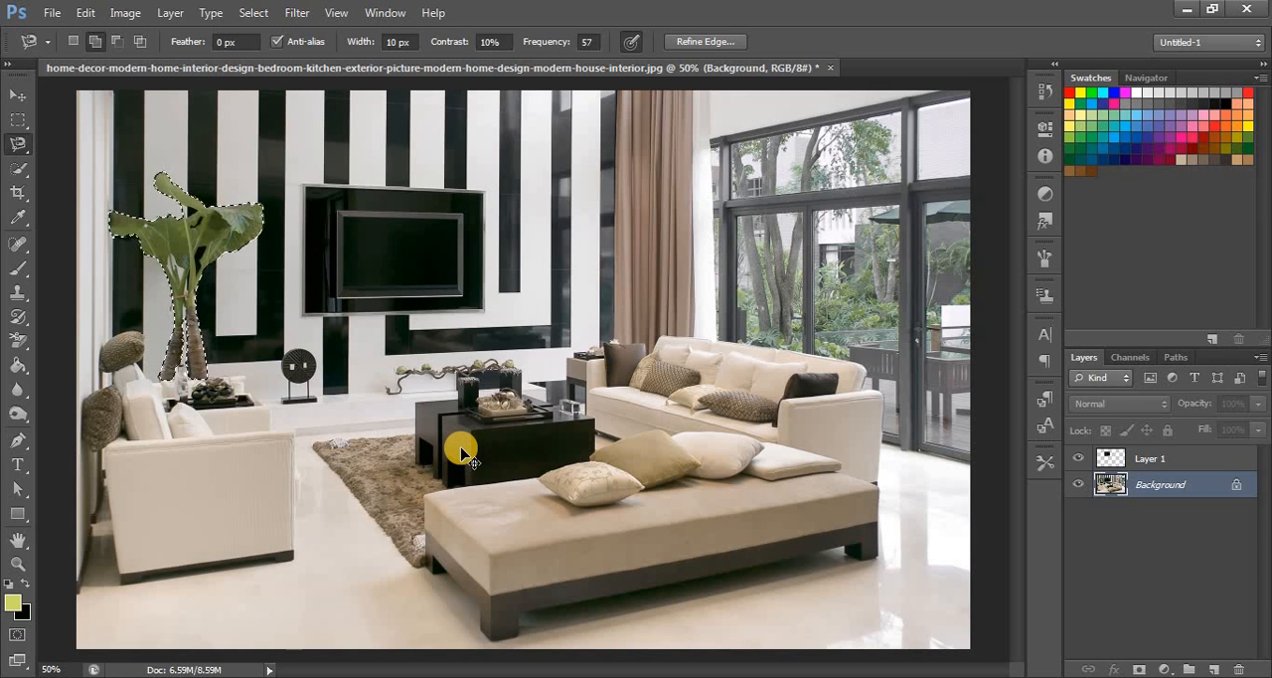
# - Copy the selected plant to a new layer and check the cutout by temporarily hiding the Background layer
pyautogui.hotkey('ctrl', 'j')
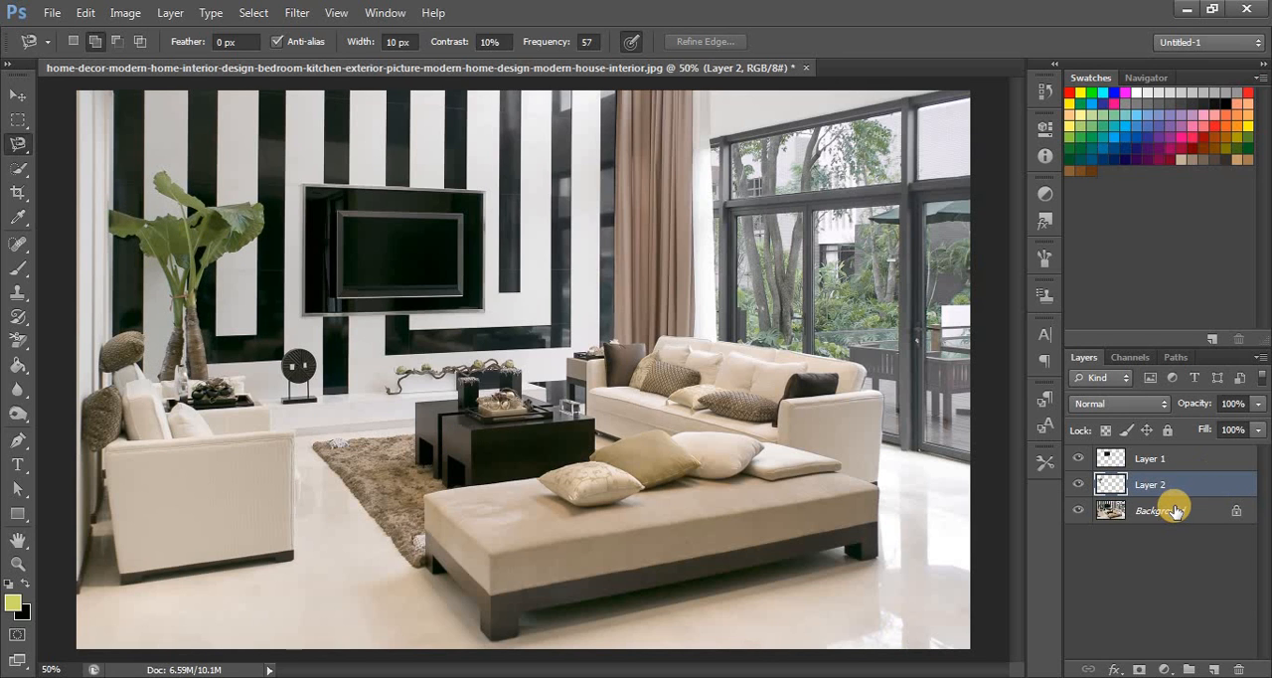
pyautogui.click(1078, 509)
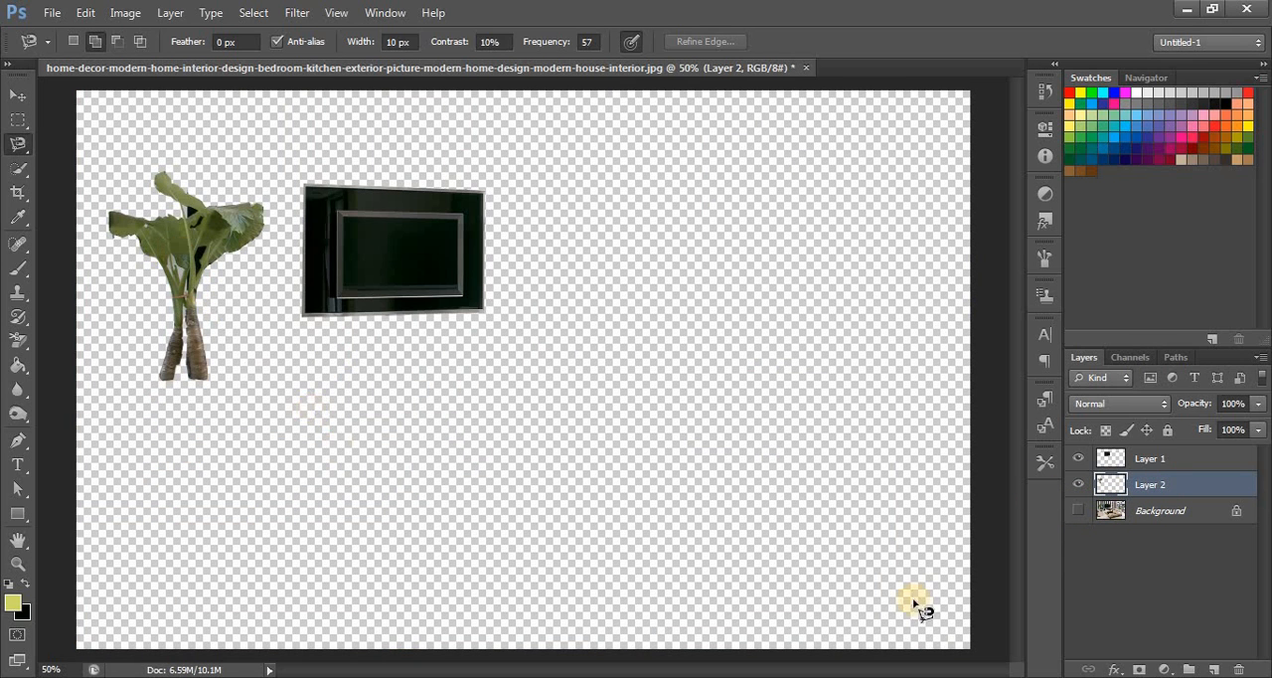
pyautogui.click(1076, 511)
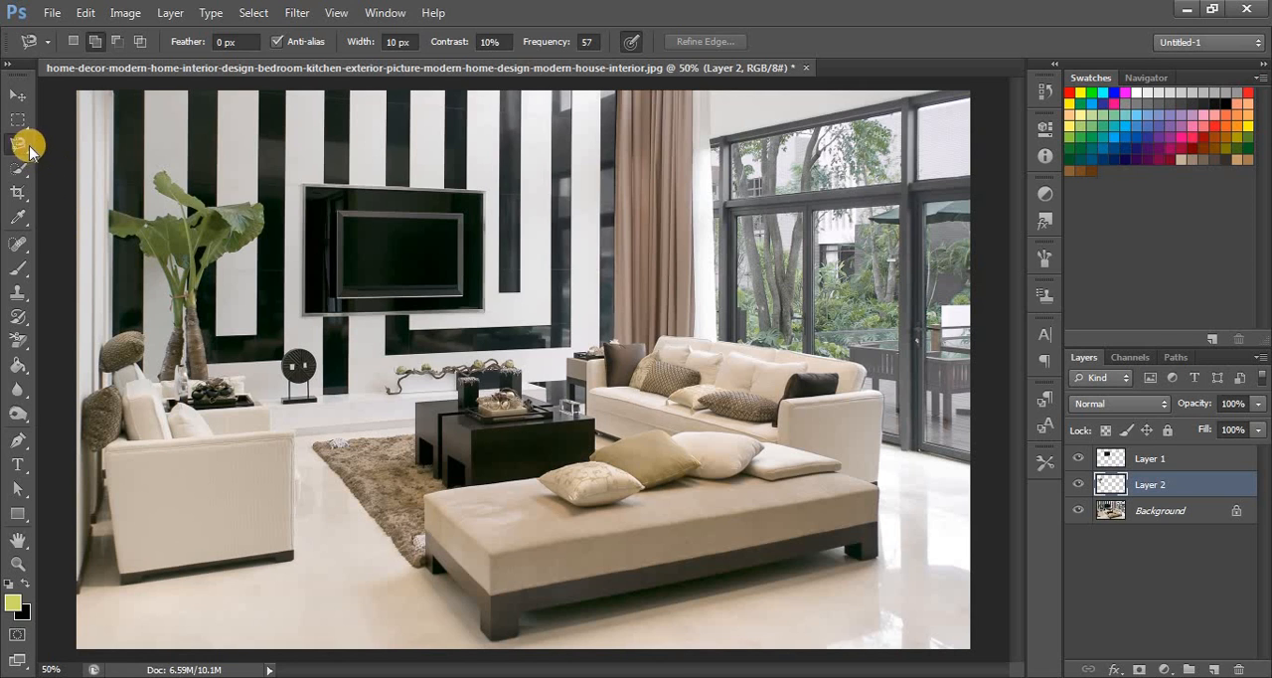
# - Move the plant cutout to the wall beside the curtain and back across the room to in front of the armchair
pyautogui.click(17, 96)
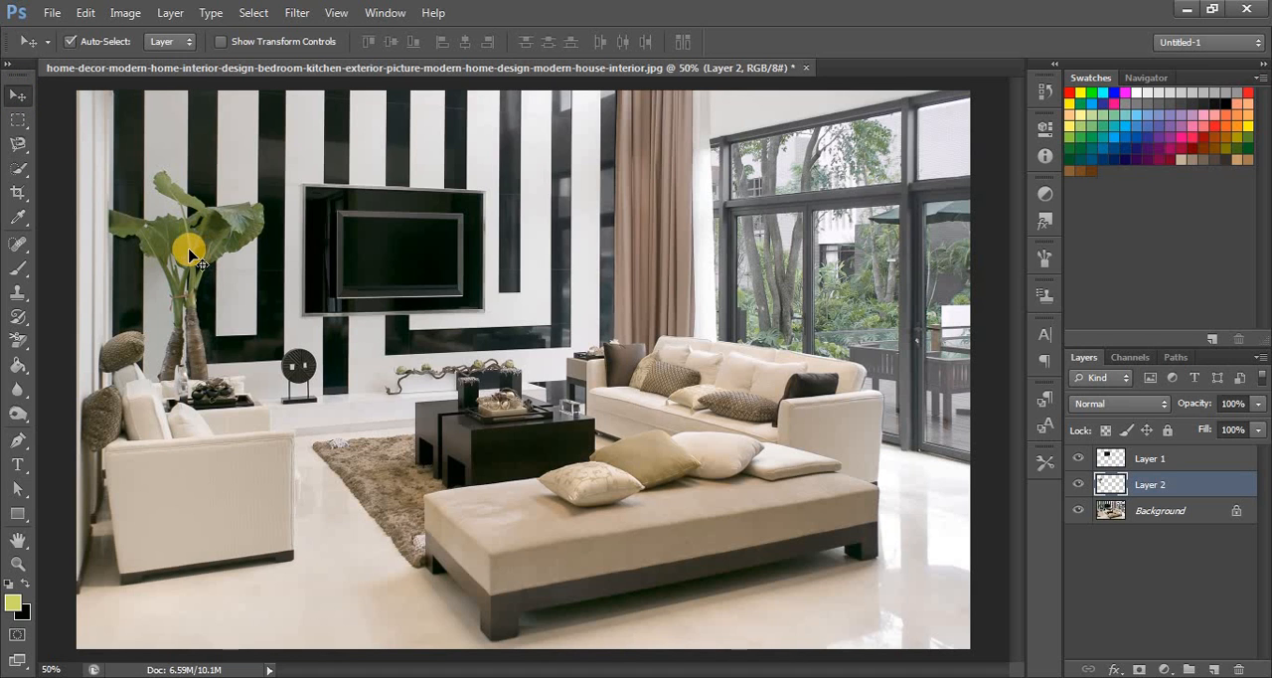
pyautogui.moveTo(196, 260); pyautogui.dragTo(591, 260)
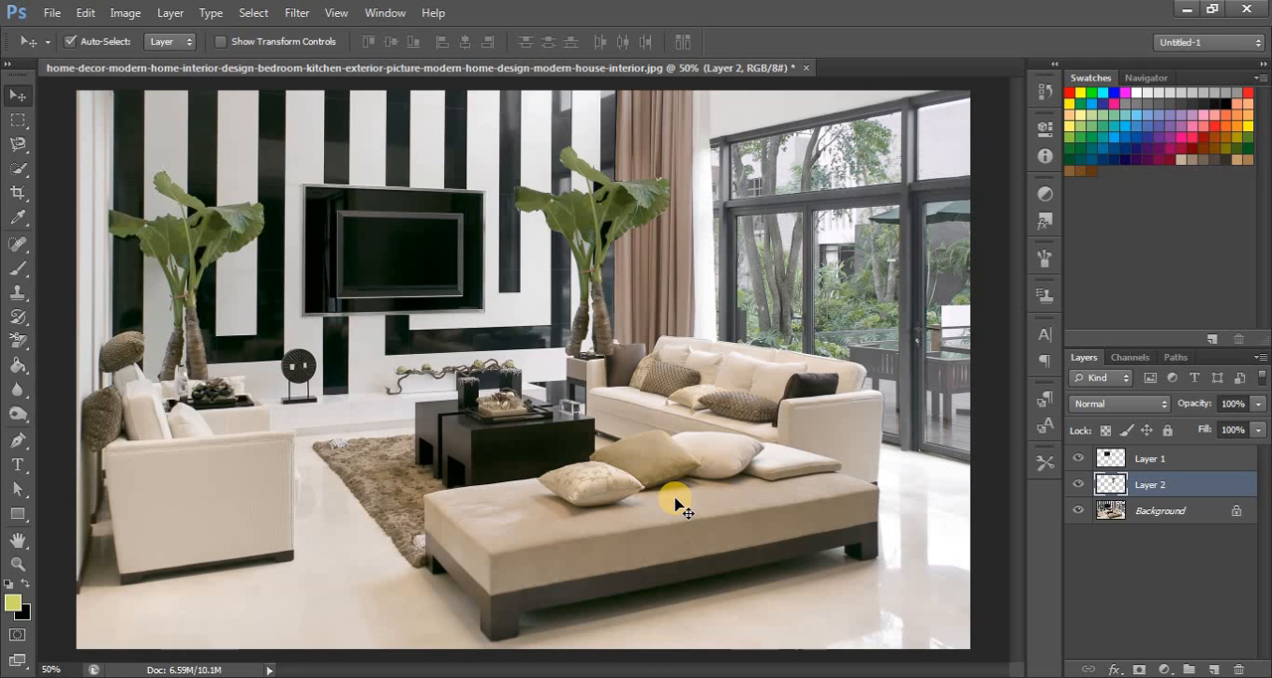
pyautogui.moveTo(580, 249); pyautogui.dragTo(123, 326)
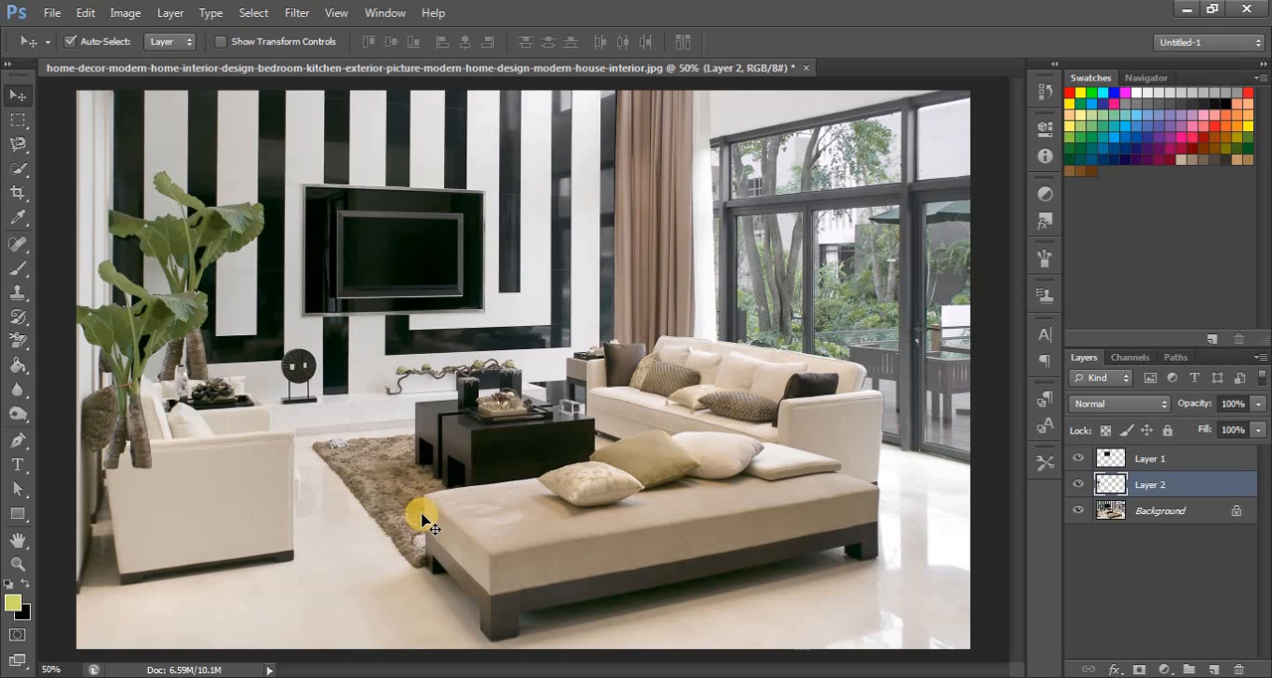